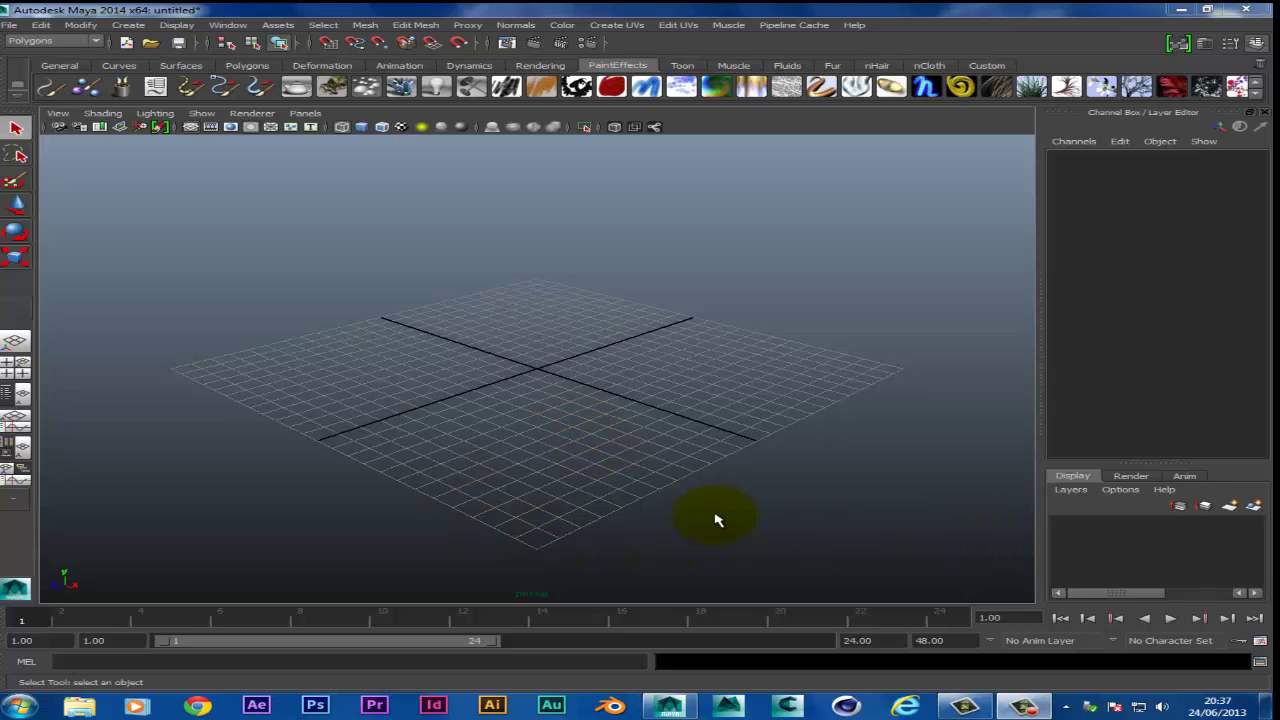
Browse the Create menu without choosing anything, then orbit and zoom the view around the grid
scroll(715, 519, "up", 4)
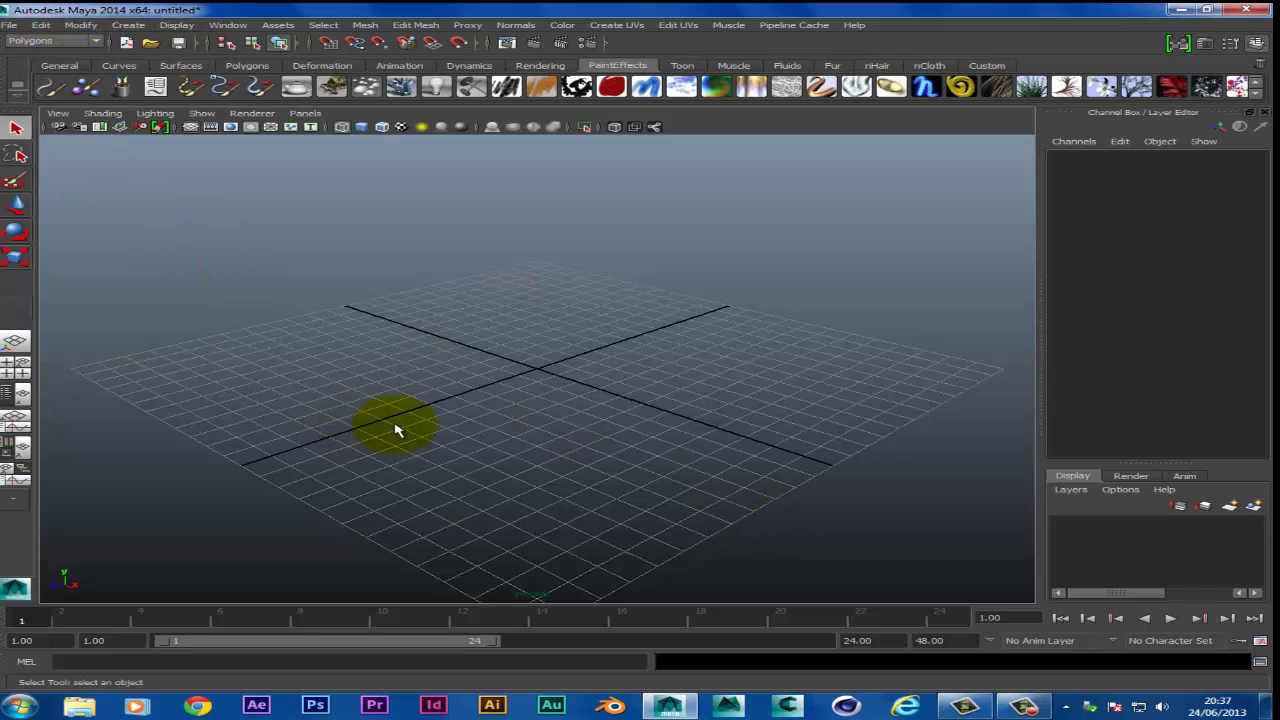
scroll(396, 430, "down", 4)
scroll(396, 430, "up", 3)
left_click(128, 27)
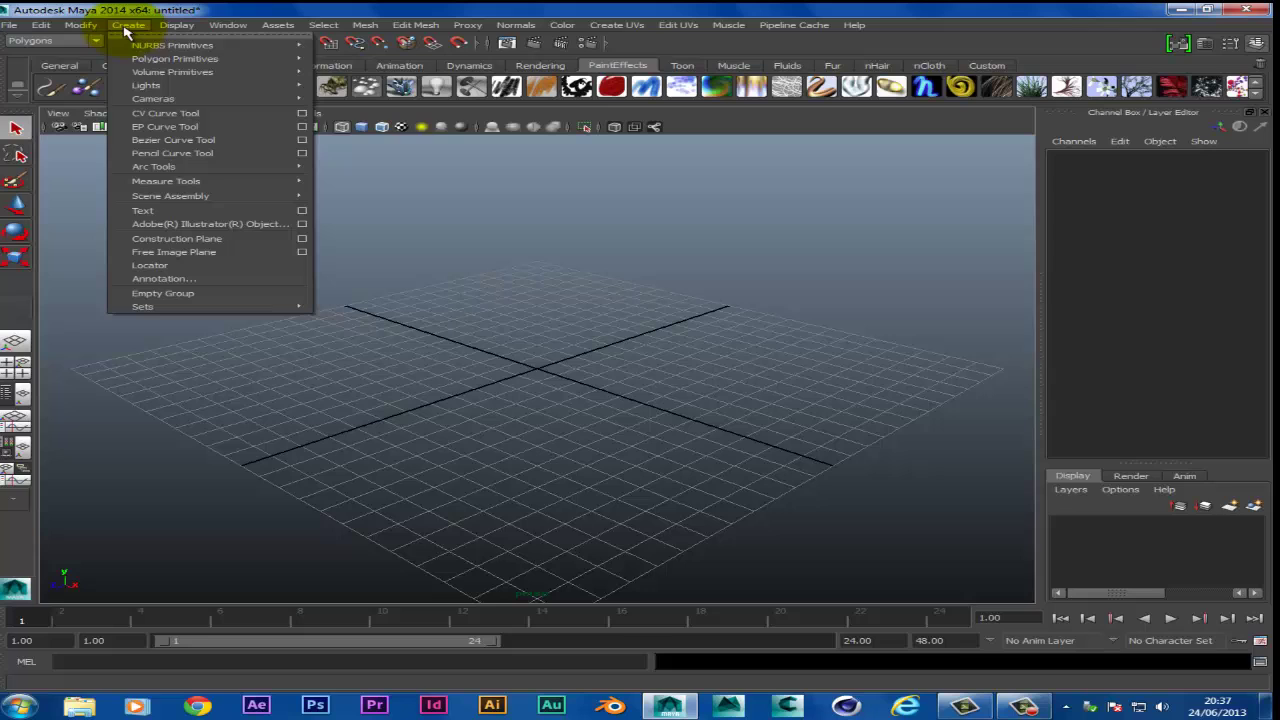
mouse_move(141, 62)
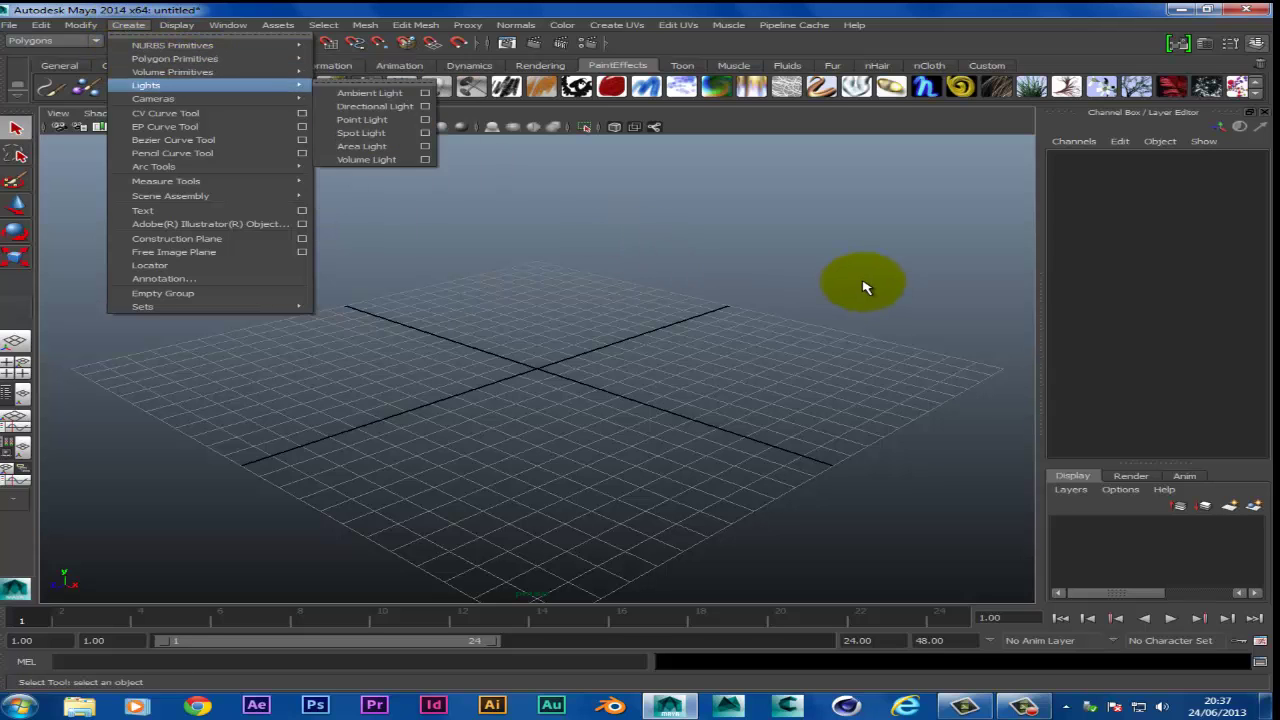
left_click(858, 282)
left_click_drag(630, 378, 545, 374, "alt")
right_click_drag(545, 374, 517, 366, "alt")
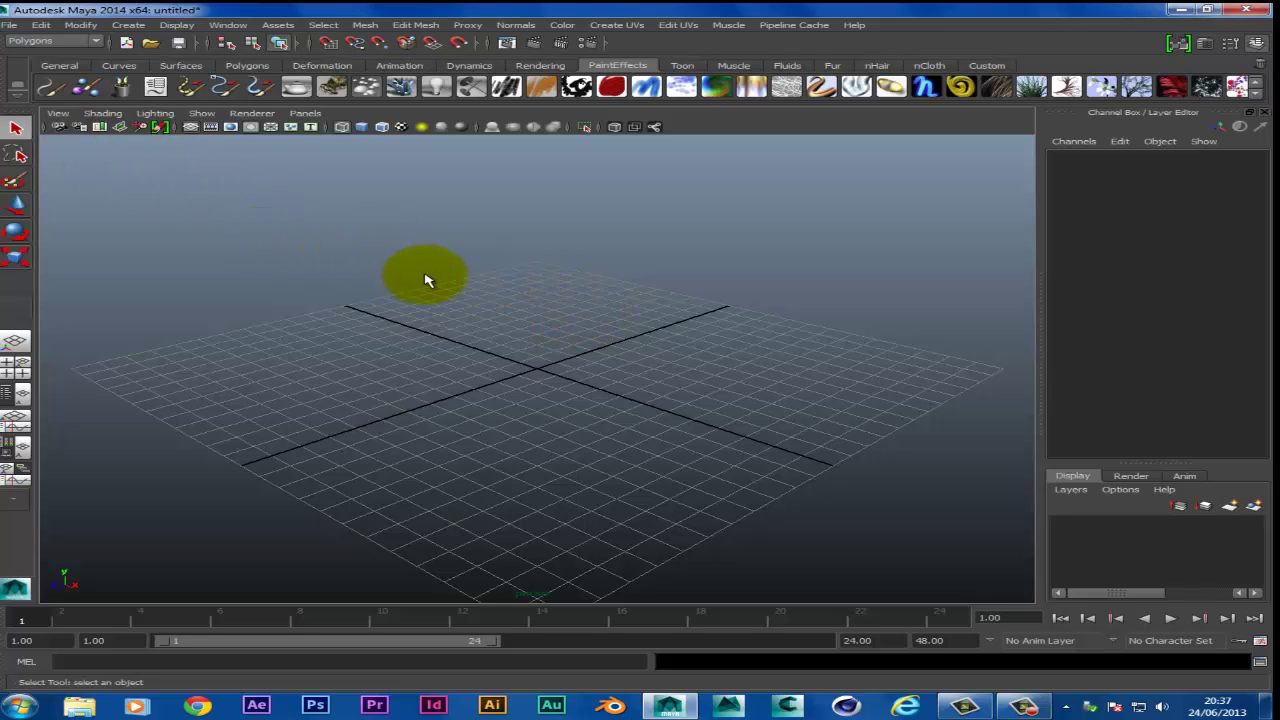
scroll(425, 279, "down", 3)
scroll(425, 279, "up", 4)
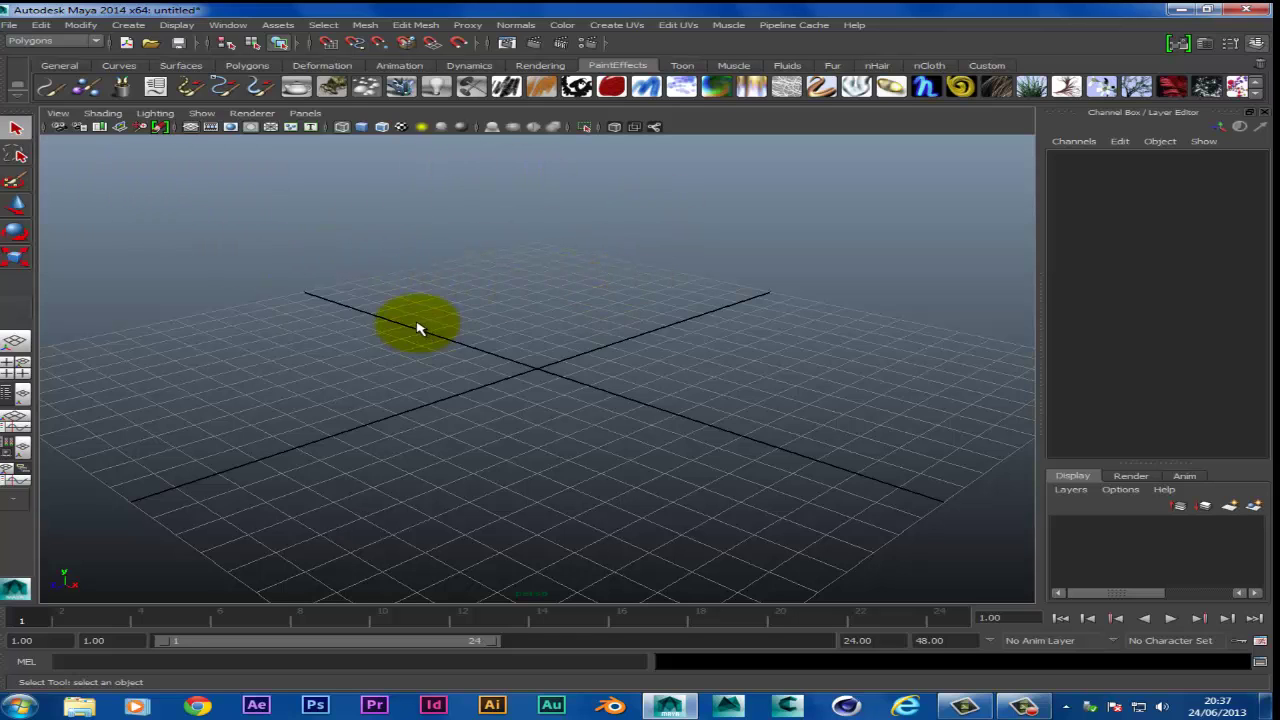
Create a polygon cone at the grid centre, dragged down into a tall inverted point, then deselect it
left_click_drag(315, 313, 134, 30)
left_click(134, 29)
mouse_move(156, 62)
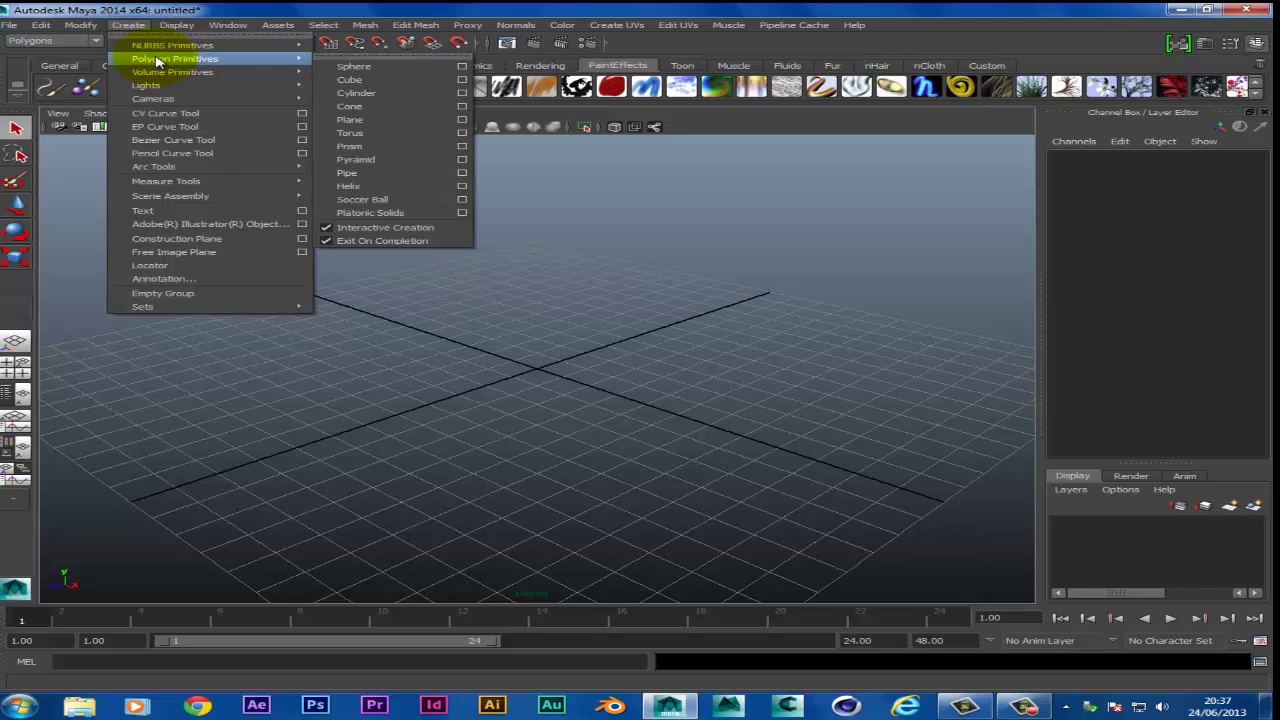
left_click(350, 106)
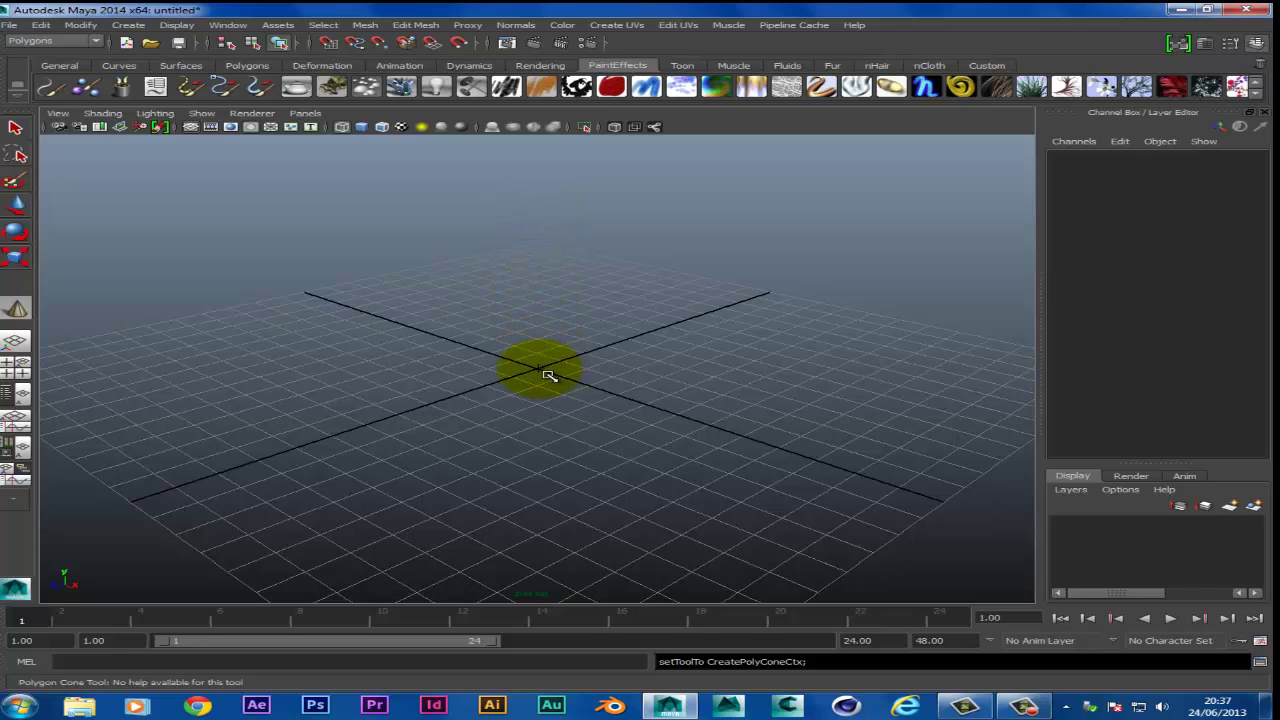
left_click_drag(561, 383, 615, 403)
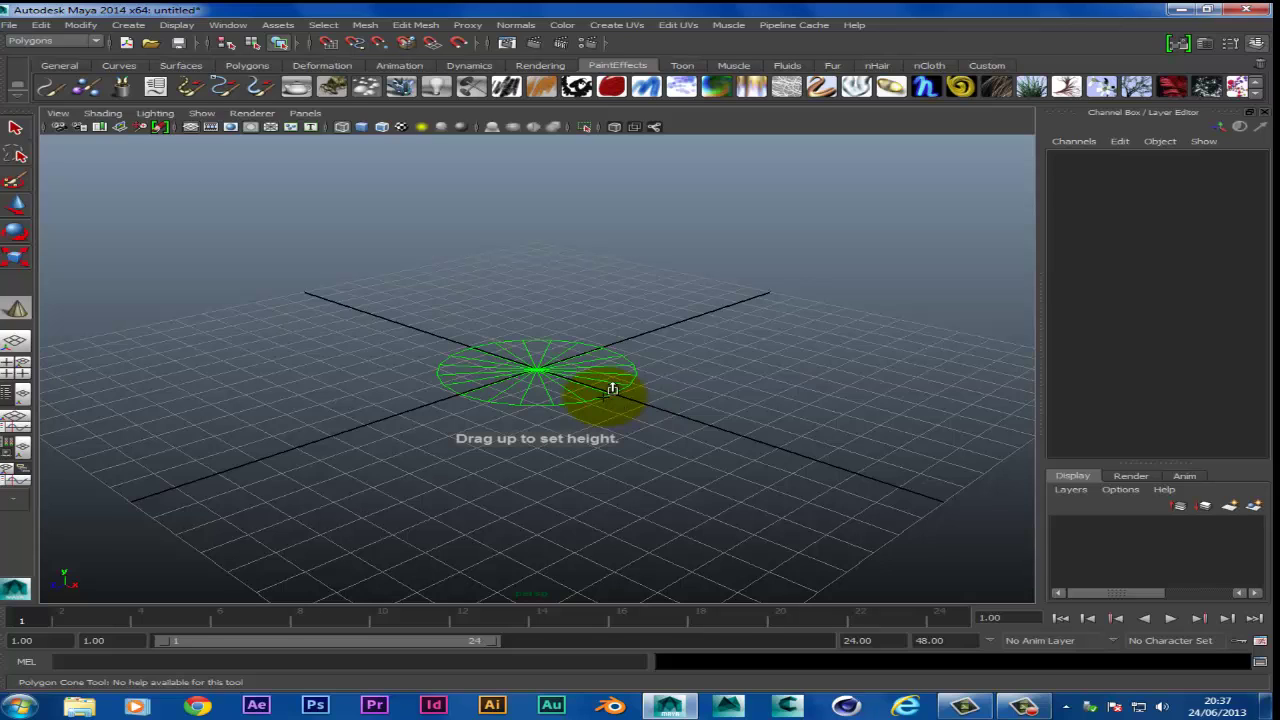
left_click_drag(612, 389, 611, 566)
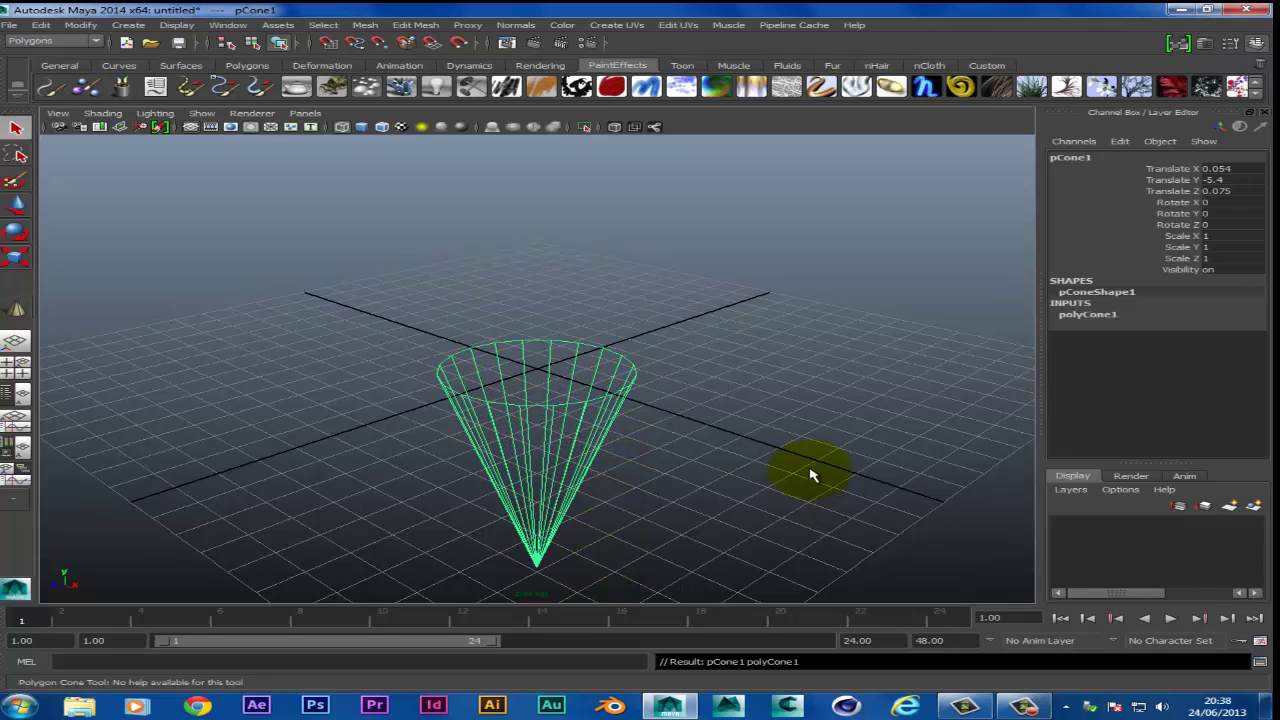
key("q")
left_click(894, 286)
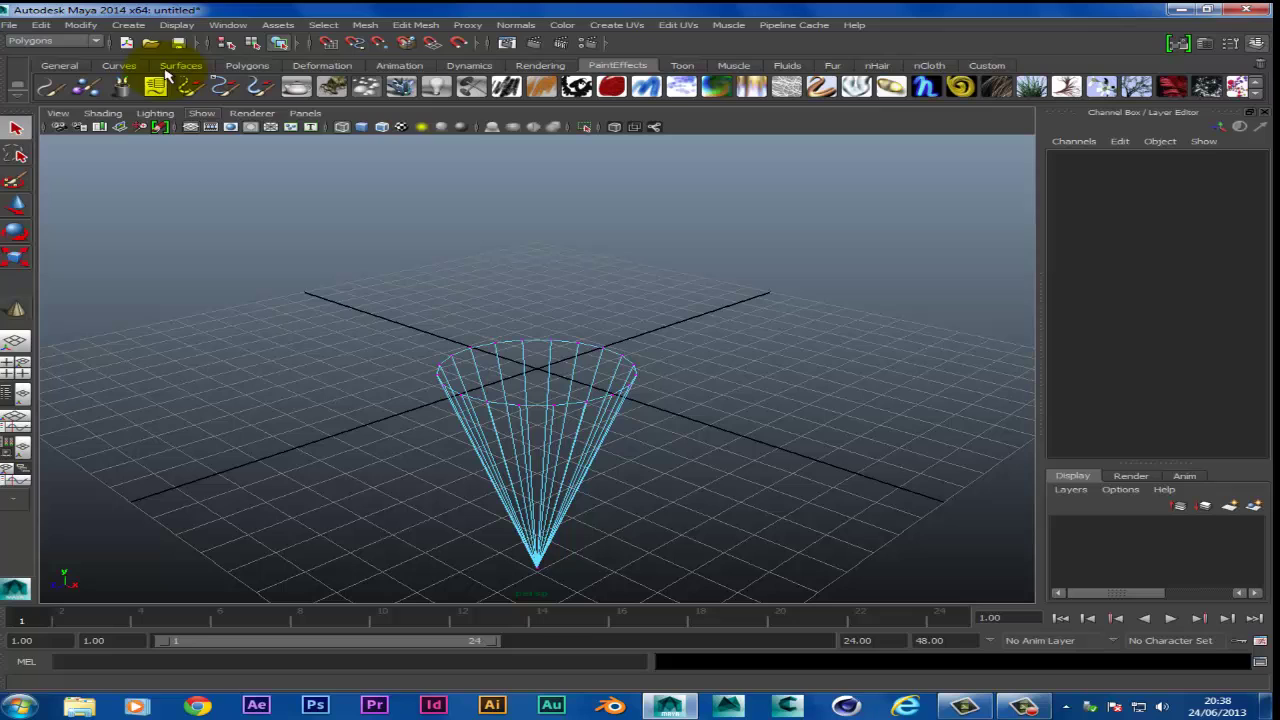
Create a polygon sphere drawn out from the centre of the cone's wide top
left_click(130, 26)
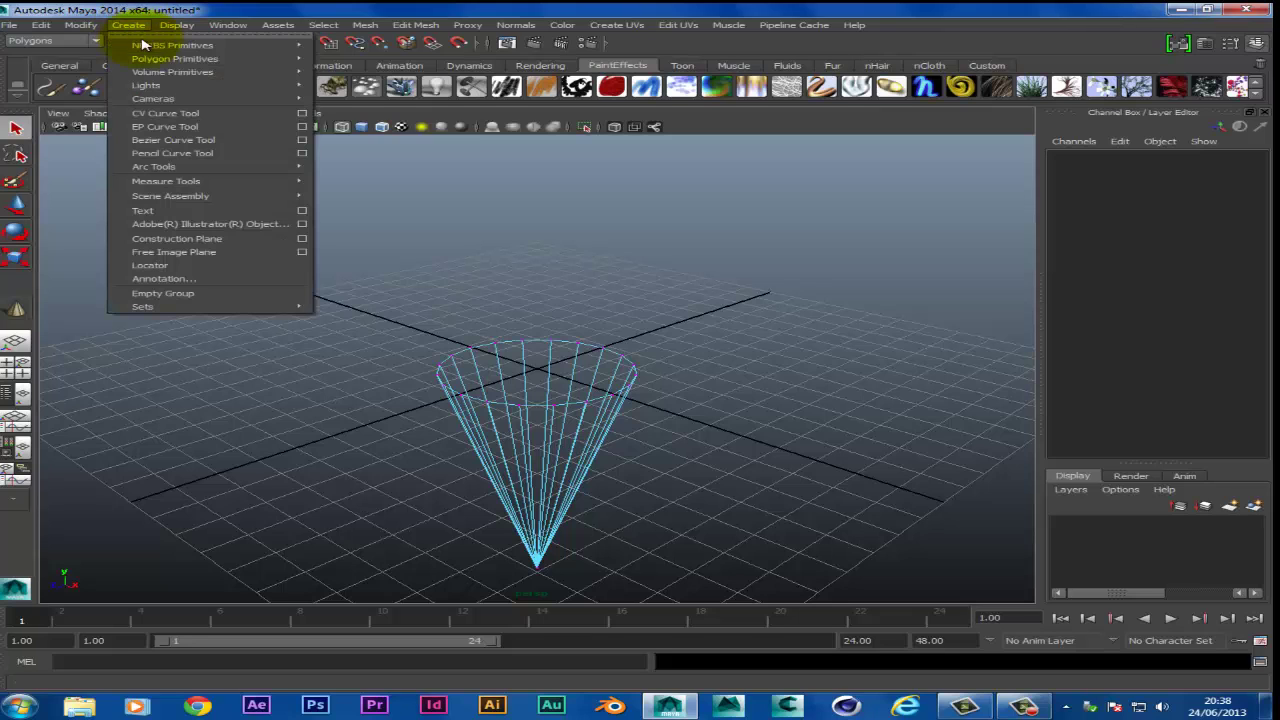
mouse_move(195, 58)
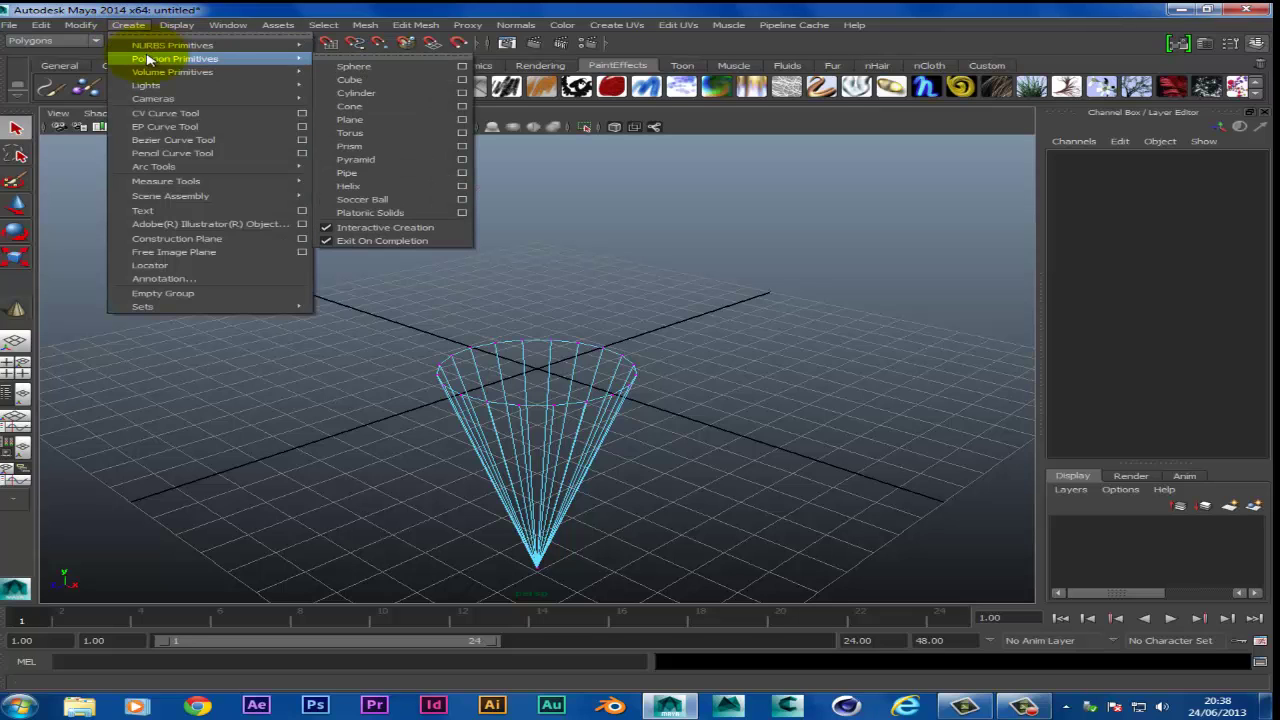
left_click(353, 66)
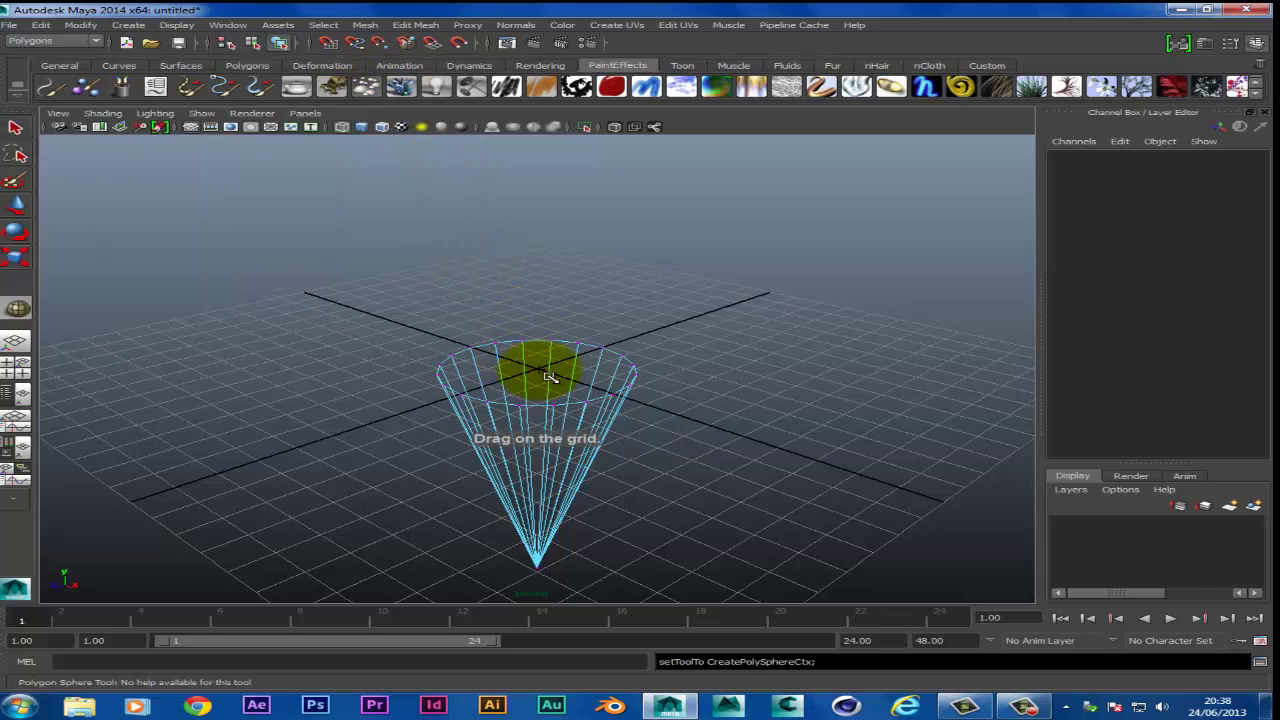
left_click_drag(546, 376, 651, 380)
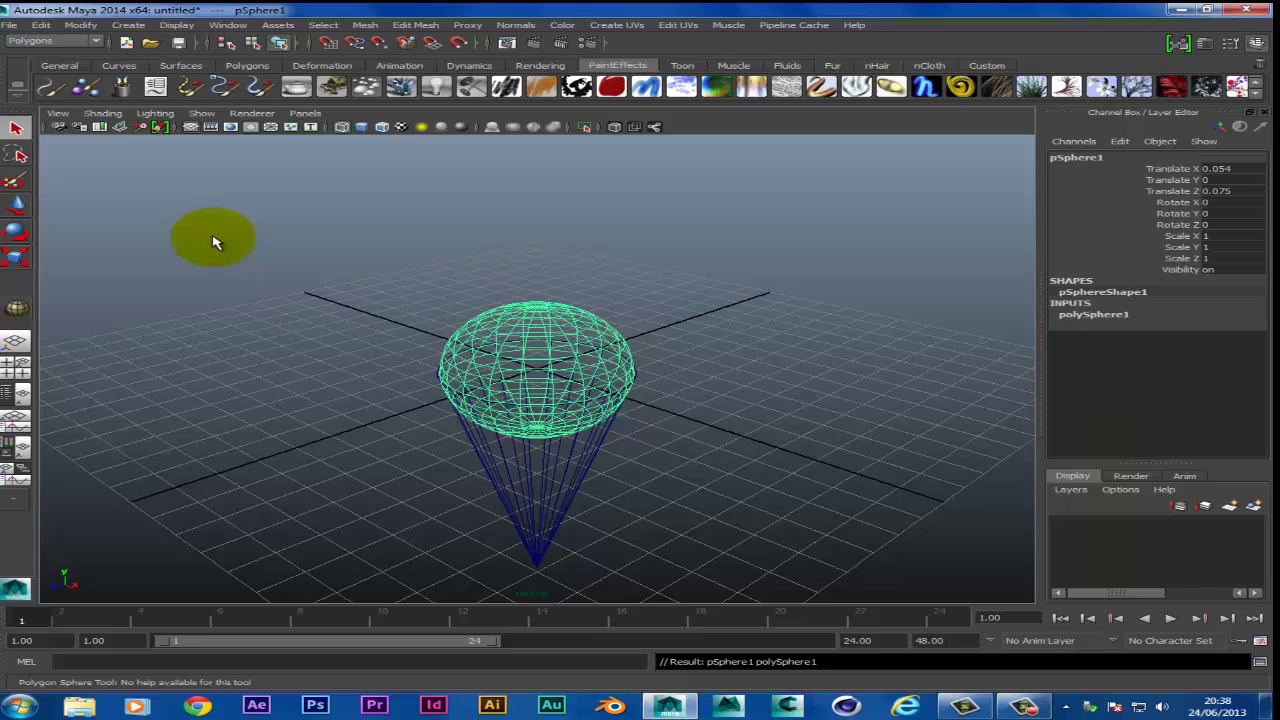
Show the four-view layout, deselect the sphere, then maximize the perspective panel again
key("space")
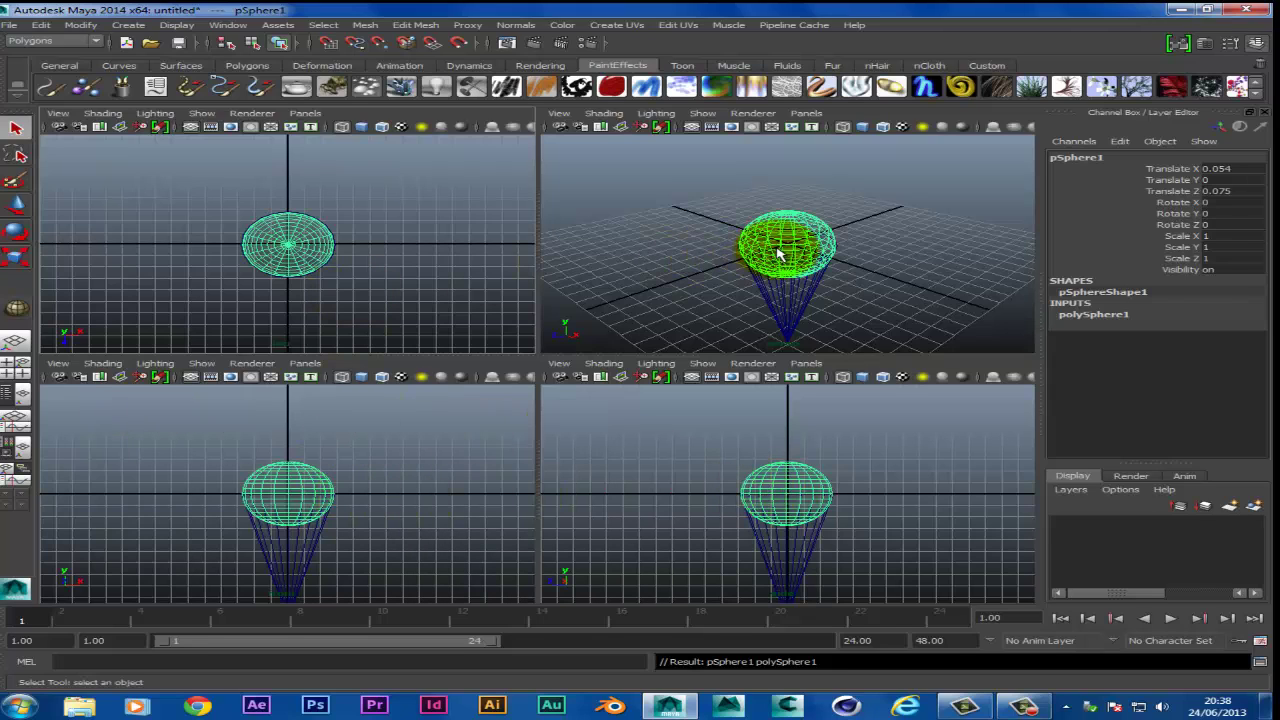
left_click(910, 285)
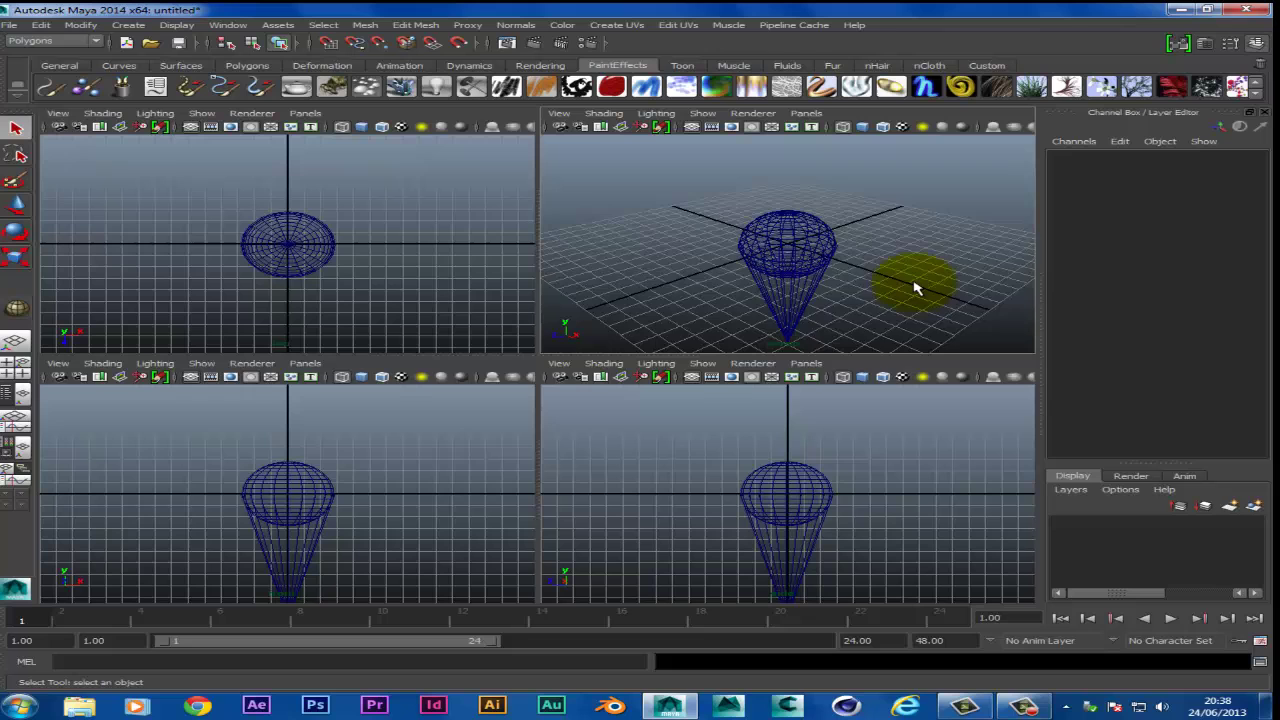
scroll(915, 288, "down", 5)
scroll(915, 288, "up", 8)
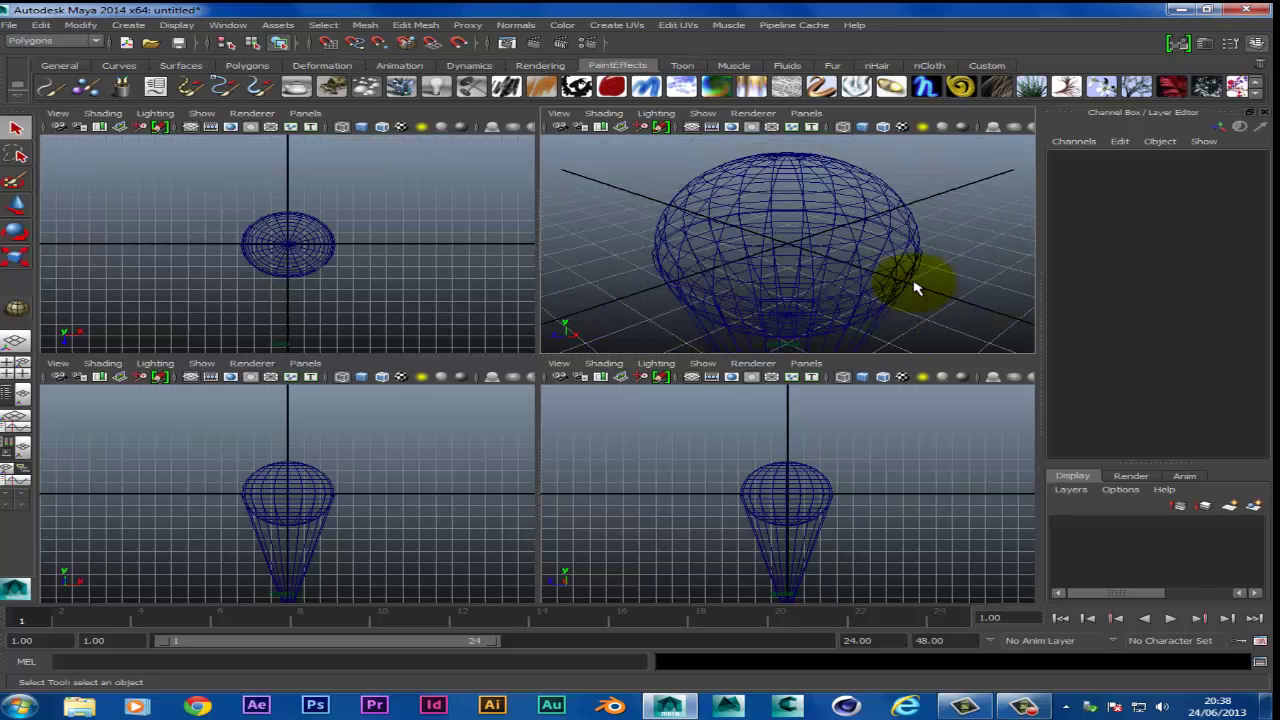
scroll(808, 245, "down", 3)
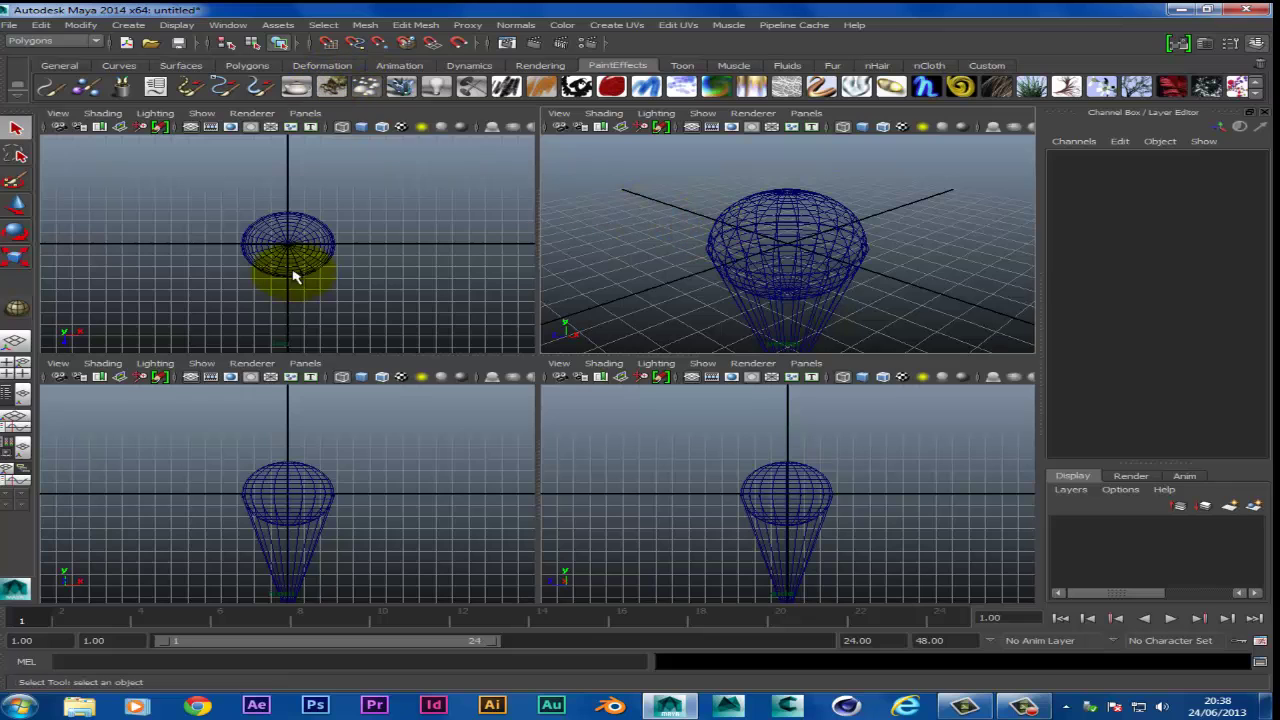
key("space")
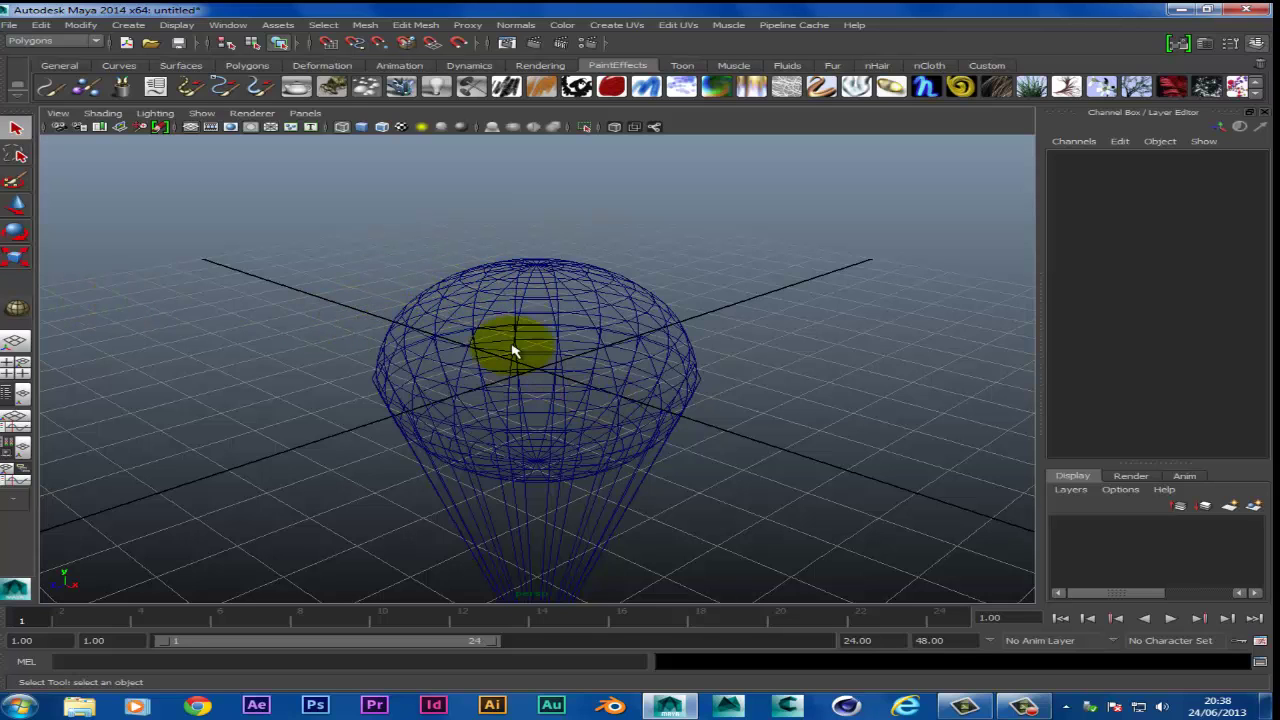
Select the sphere and switch to shaded-with-wireframe display using the 5 key
left_click(521, 291)
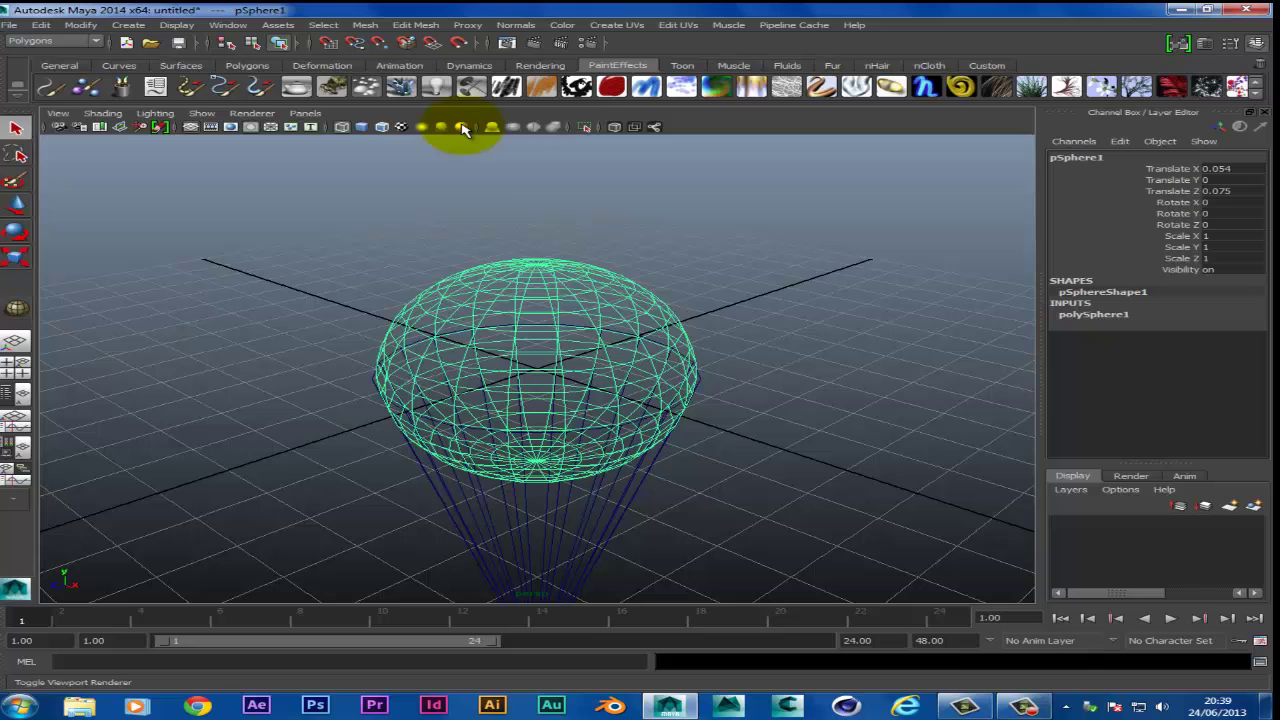
key("5")
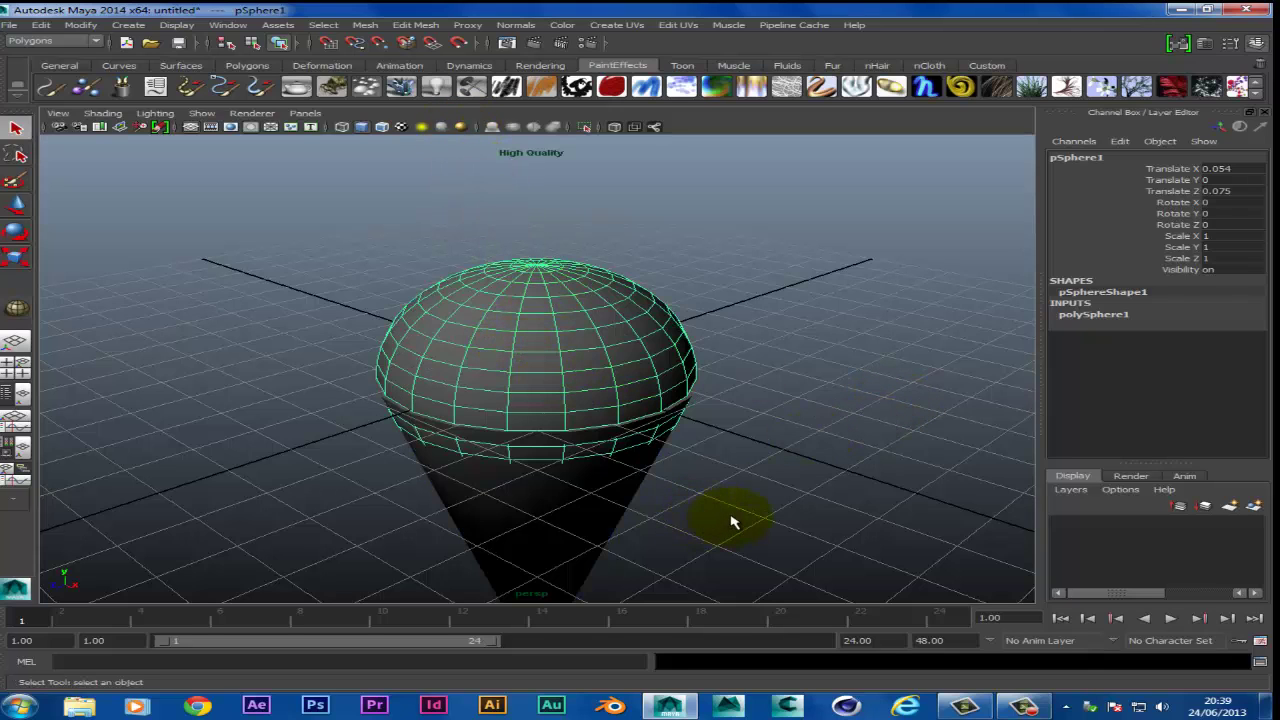
scroll(730, 485, "down", 2)
right_click_drag(730, 485, 893, 478)
scroll(752, 482, "up", 2)
scroll(752, 483, "up", 2)
scroll(750, 483, "down", 2)
scroll(750, 483, "up", 3)
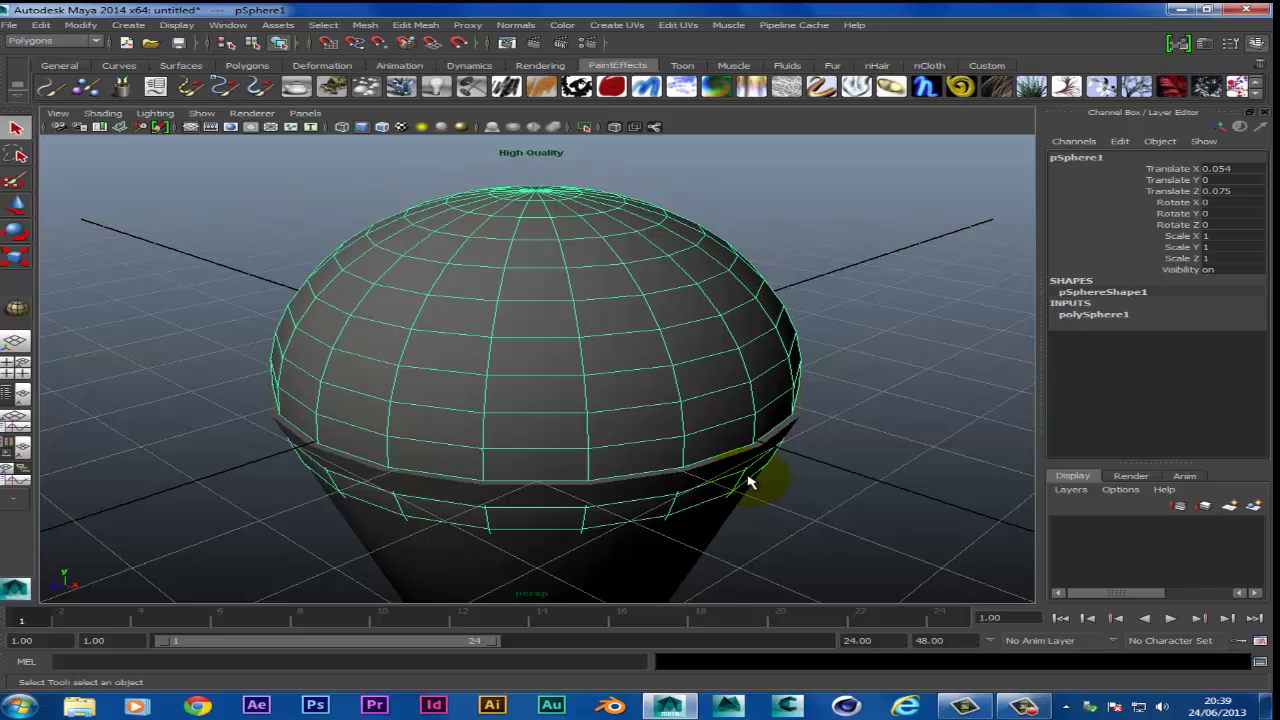
Reselect the sphere and zoom in for a close-up of it resting on the cone
left_click(884, 401)
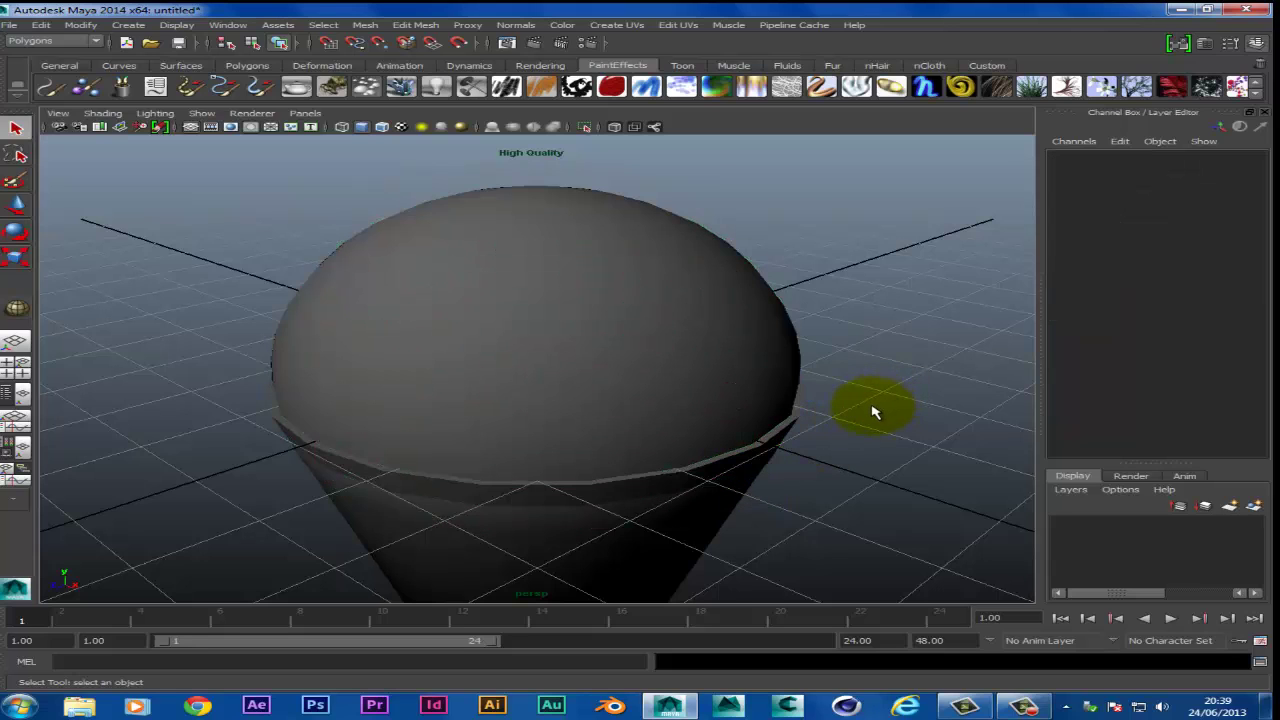
left_click(629, 371)
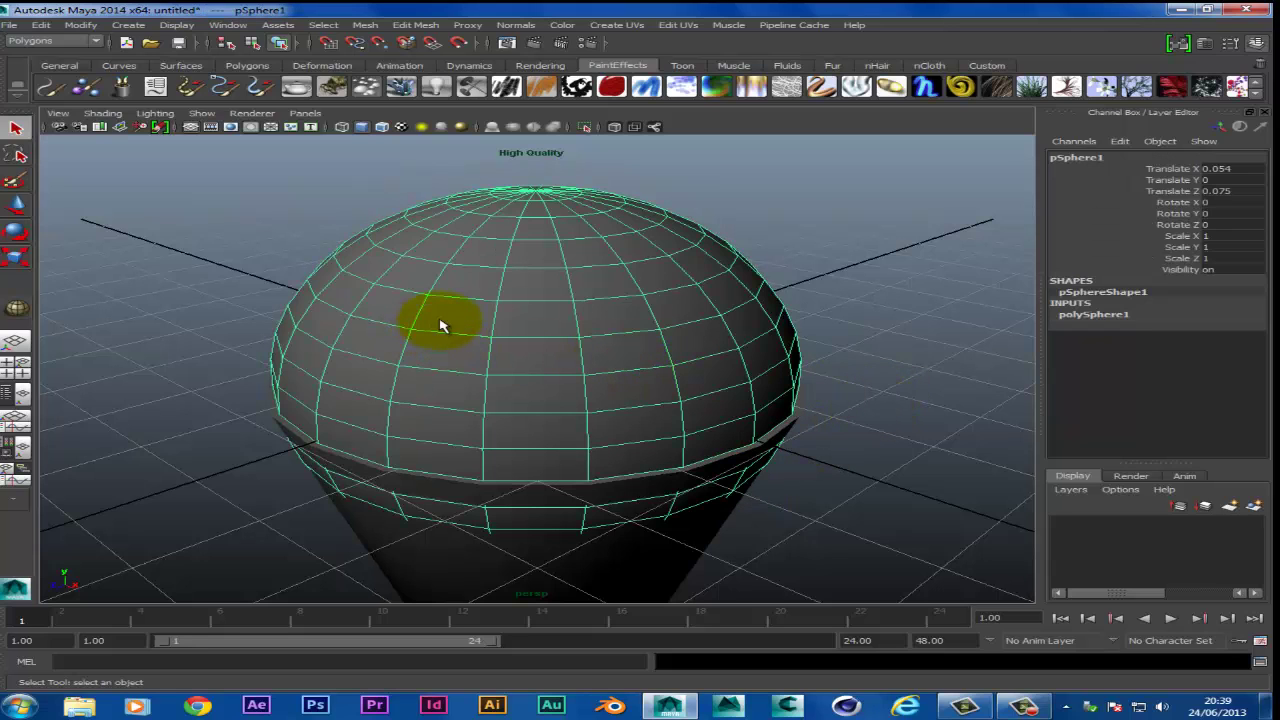
scroll(866, 456, "down", 3)
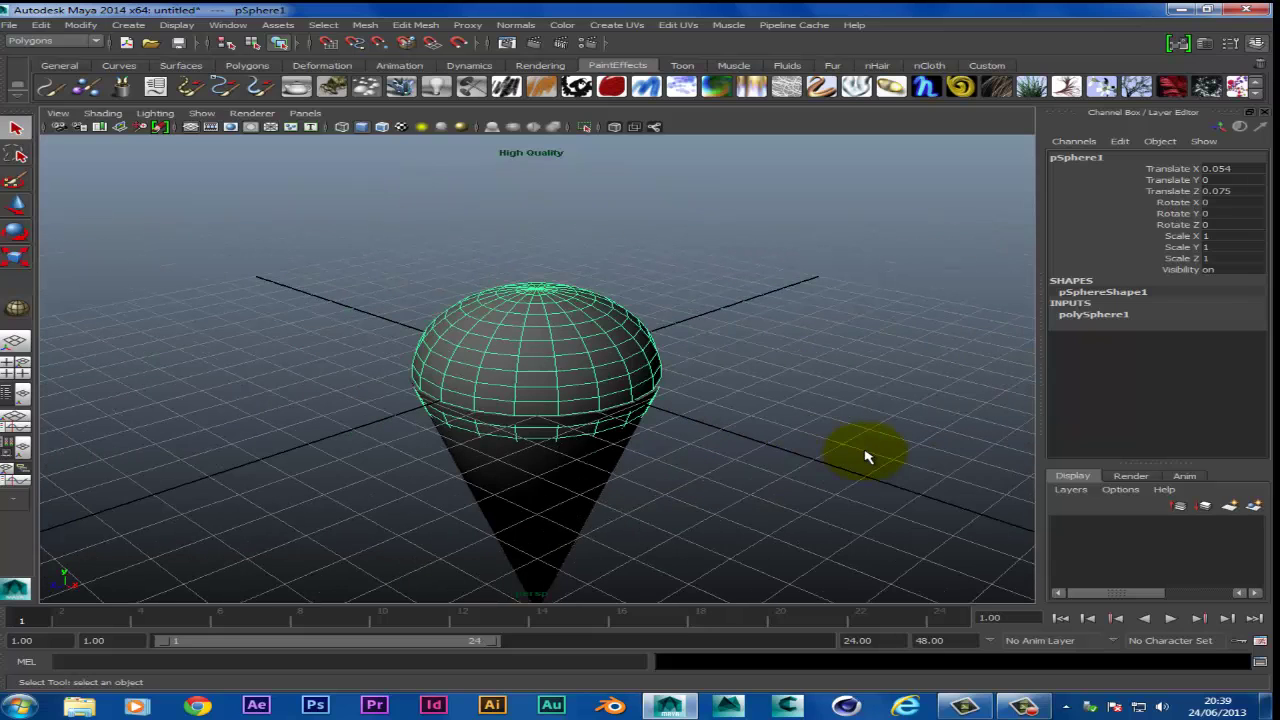
scroll(850, 448, "up", 3)
scroll(766, 471, "up", 3)
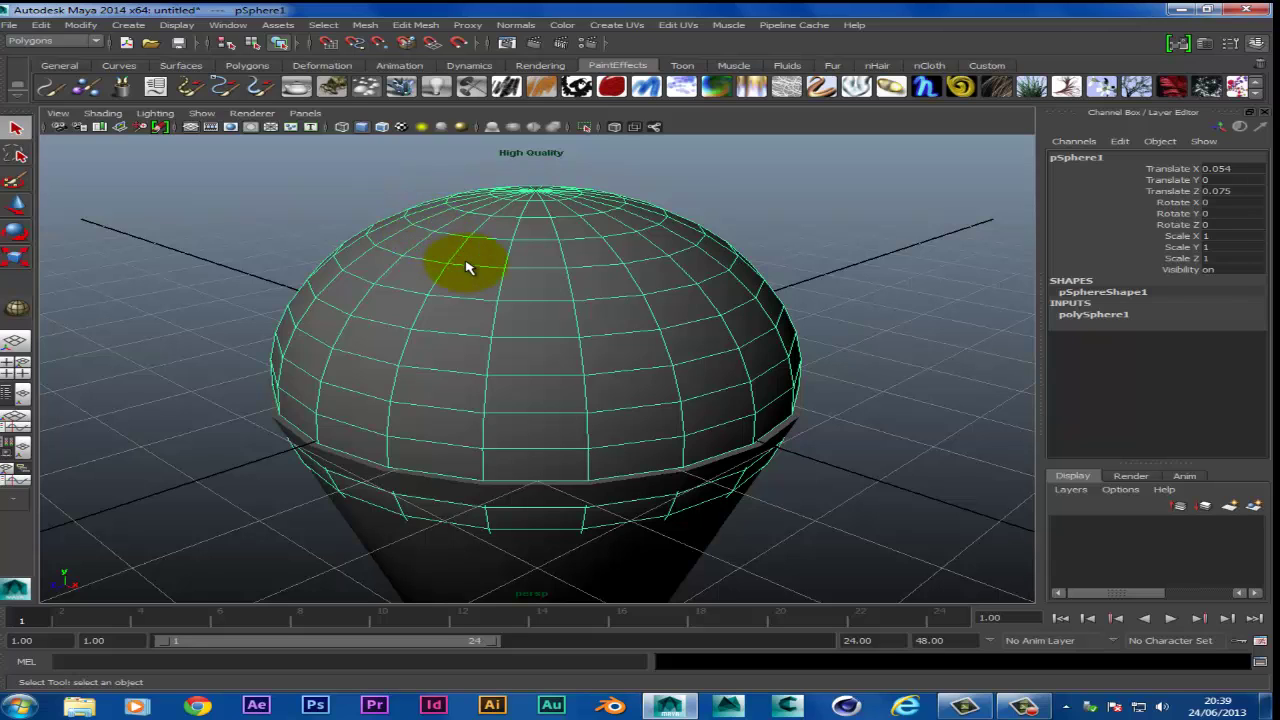
Assign a new Lambert material to the sphere from its right-click menu
right_click(450, 308)
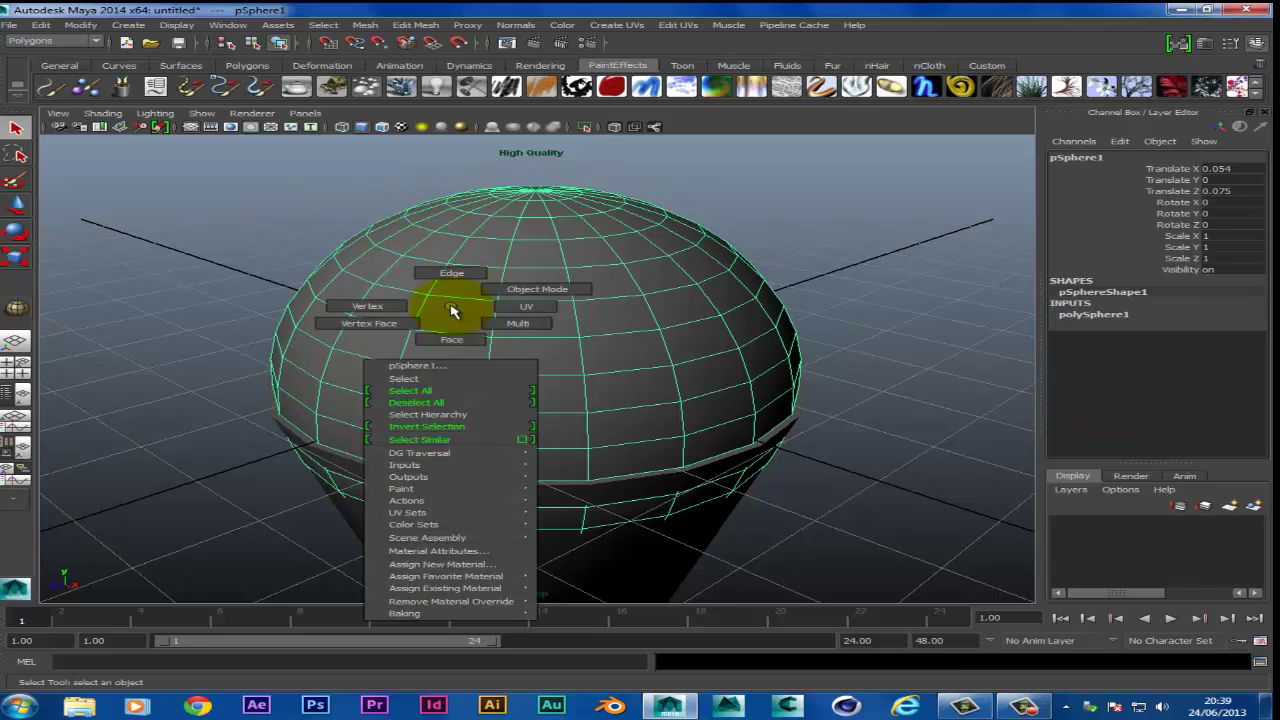
left_click(470, 570)
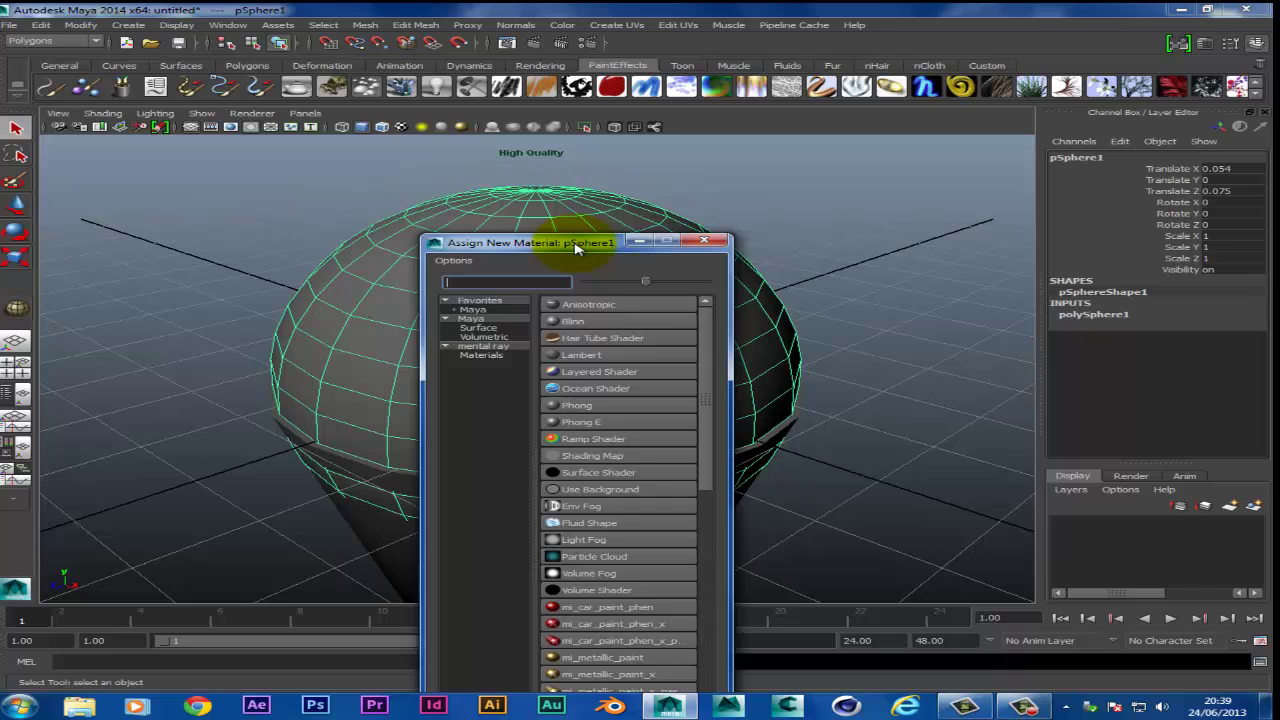
left_click_drag(570, 245, 280, 117)
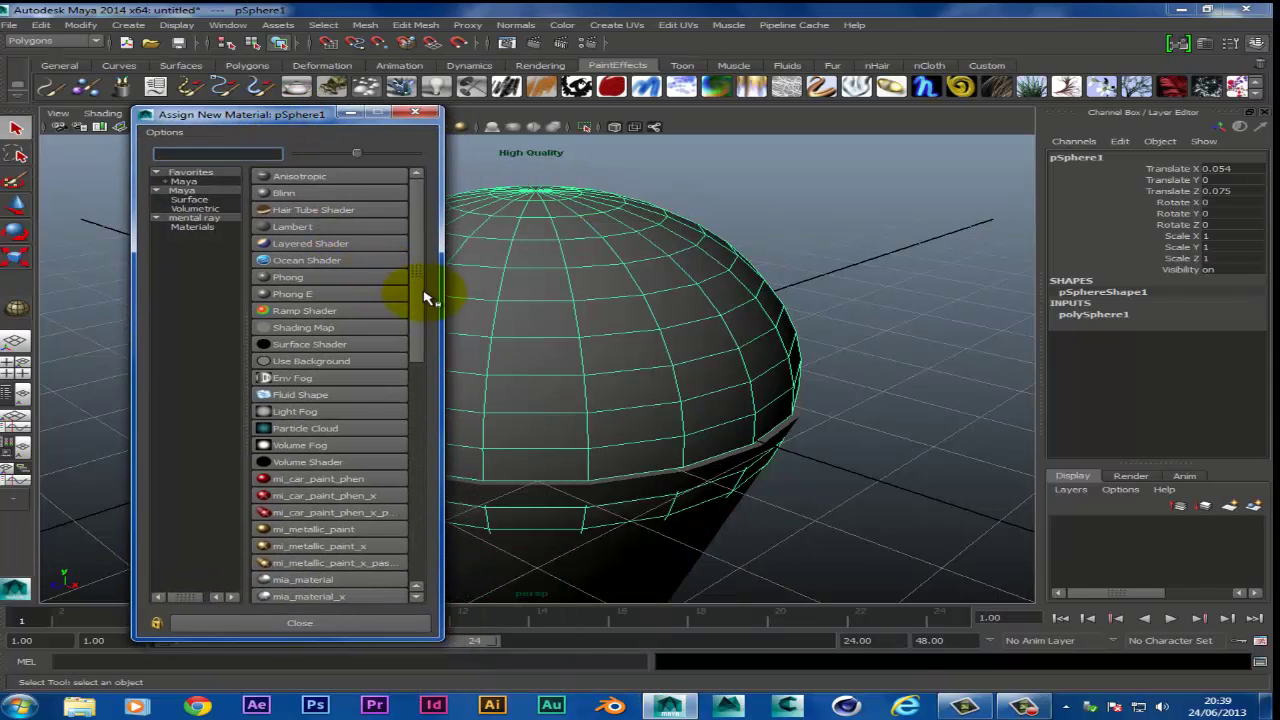
scroll(410, 335, "down", 1)
scroll(410, 335, "down", 3)
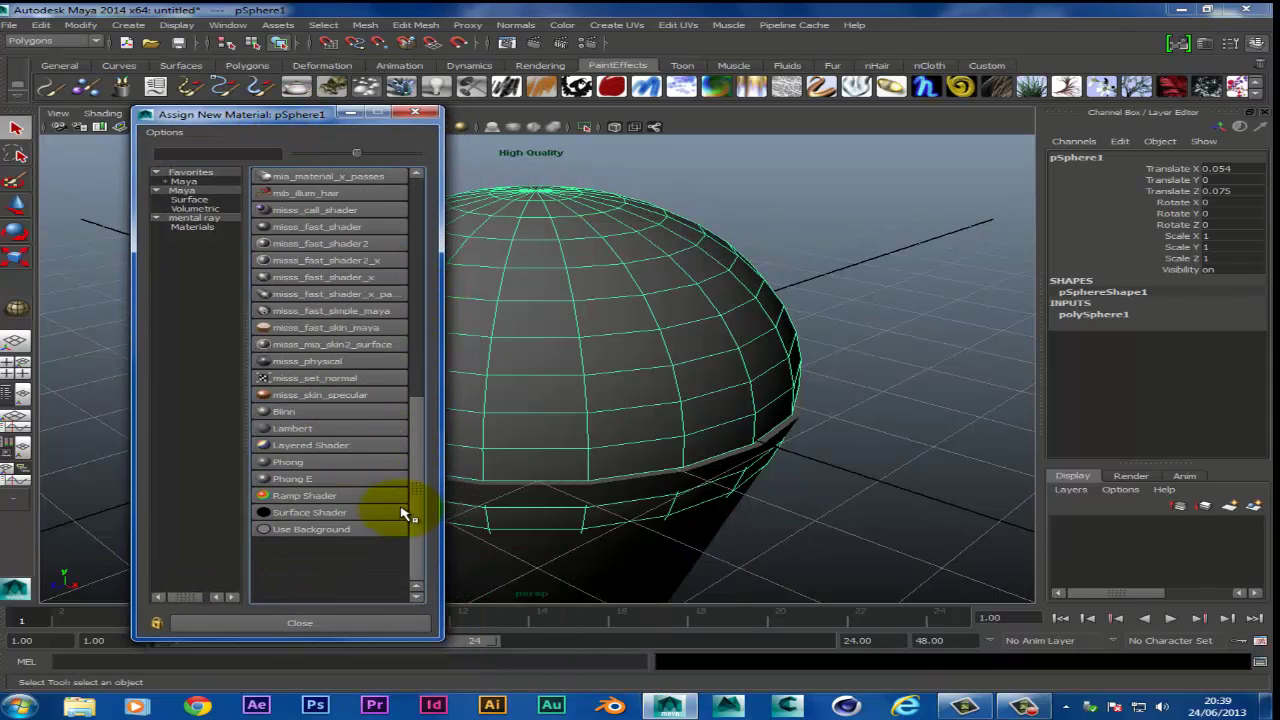
scroll(400, 298, "up", 3)
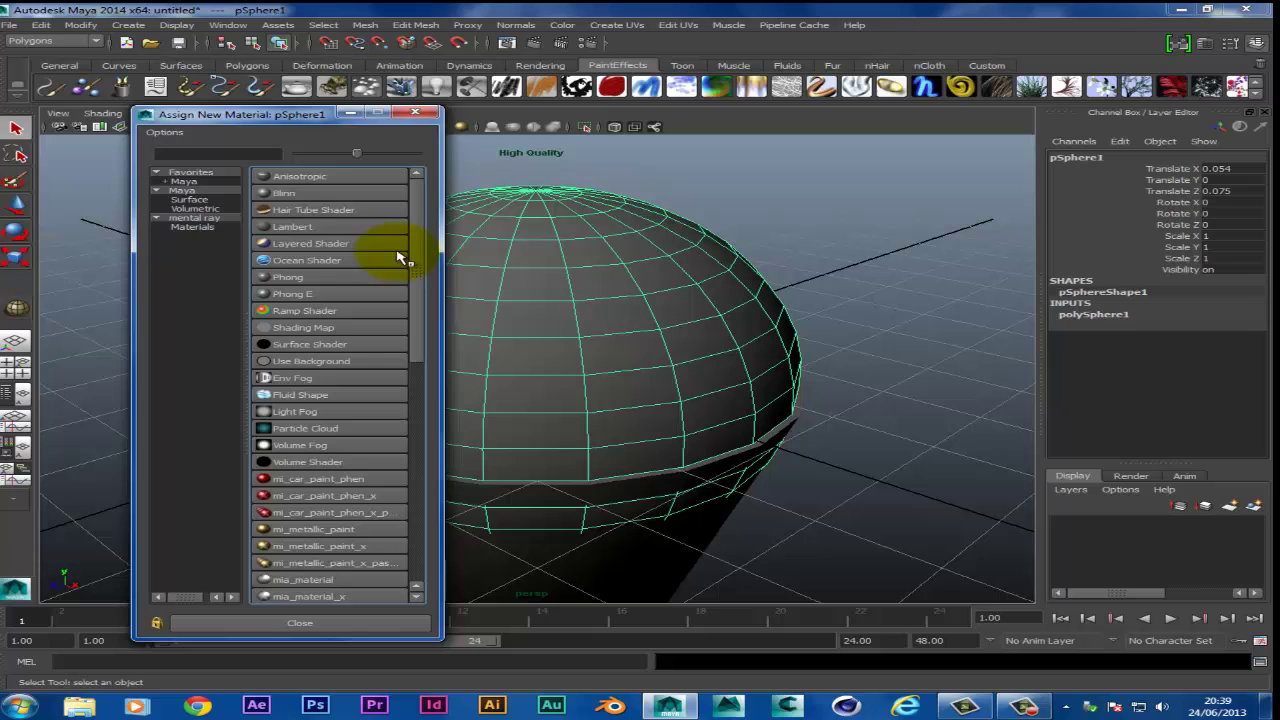
left_click(283, 228)
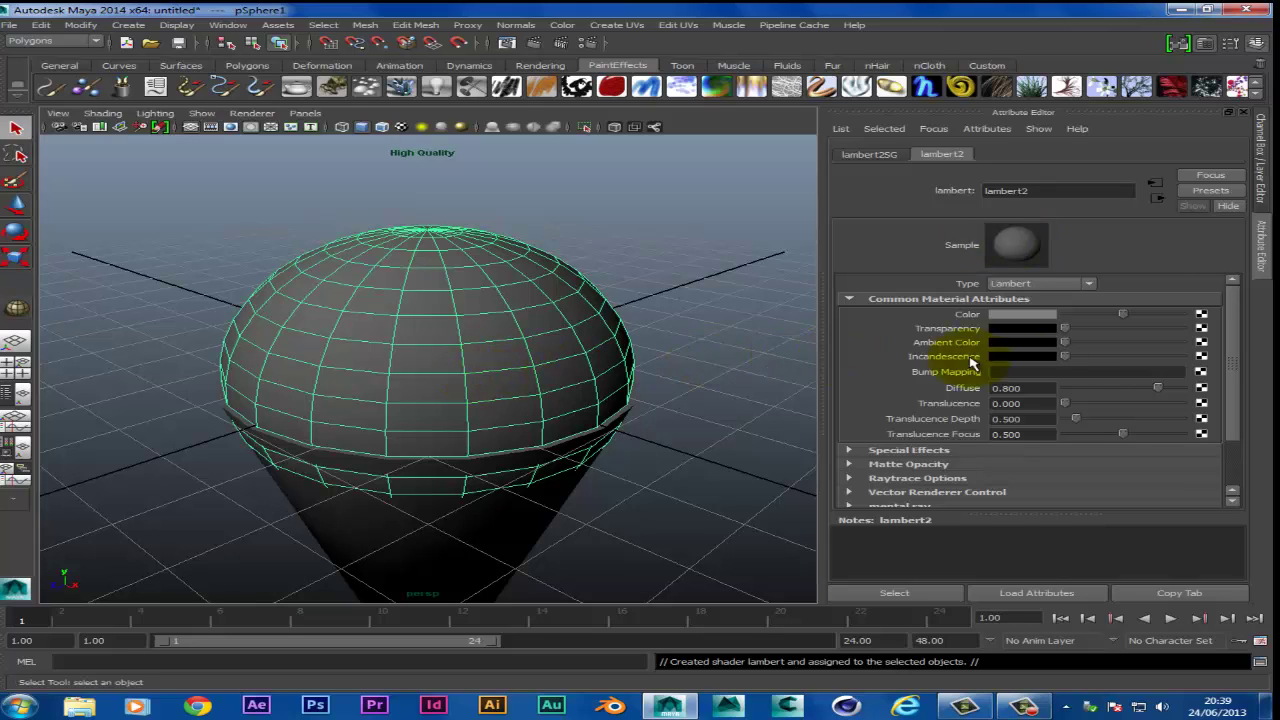
Set the sphere's Lambert colour to near-white (Value 0.98), then select the cone
left_click(1026, 314)
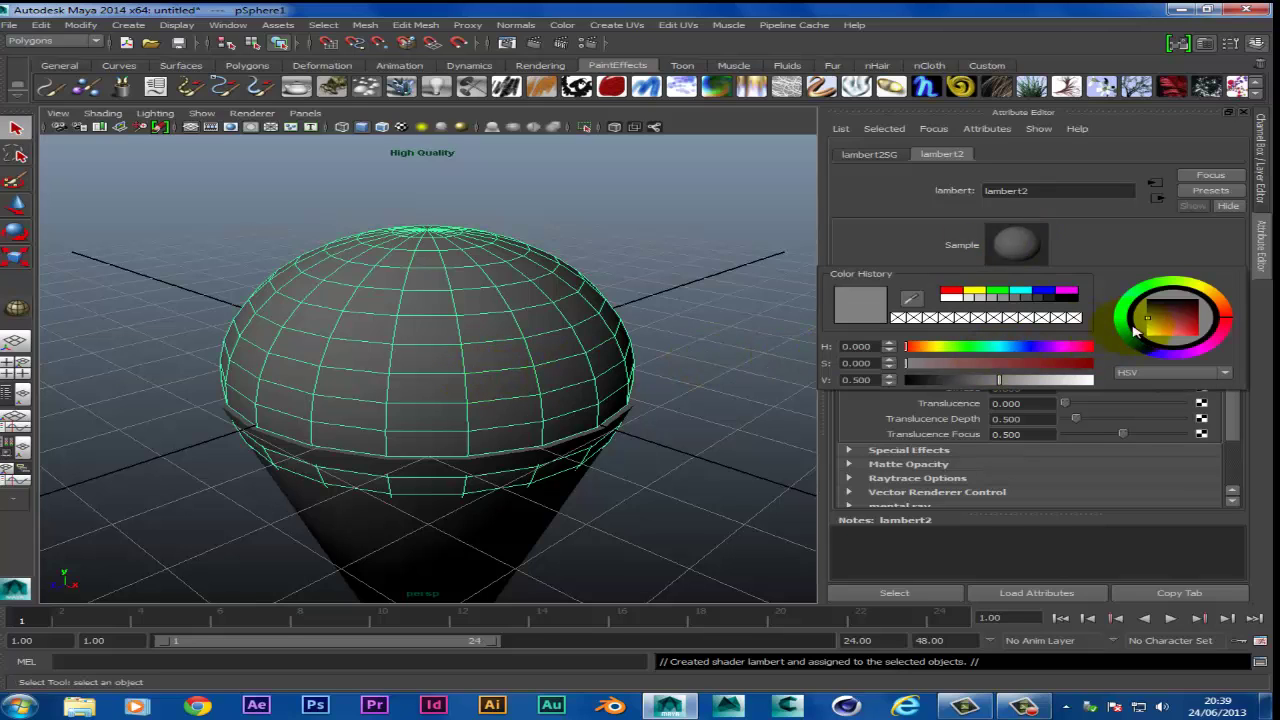
mouse_move(1155, 337)
left_mouse_down()
mouse_move(1154, 322)
mouse_move(1162, 332)
mouse_move(1148, 338)
left_mouse_up()
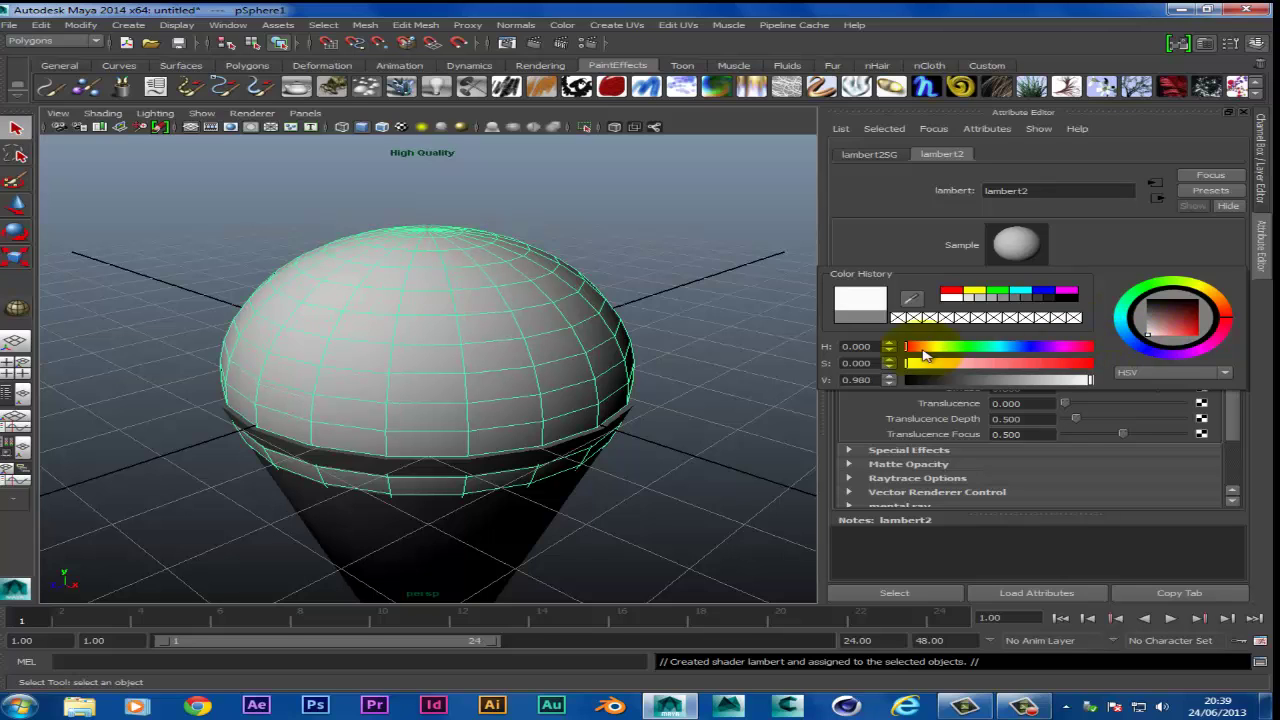
left_click(725, 415)
left_click(725, 415)
left_click(620, 478)
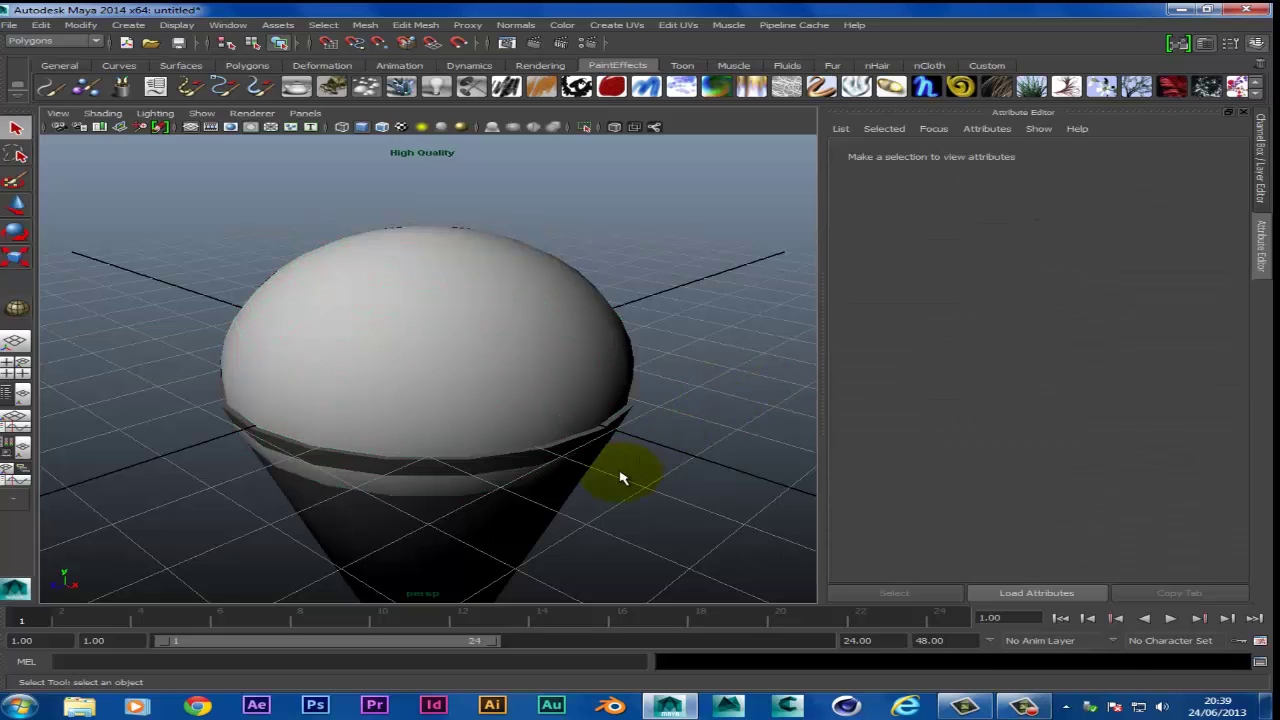
left_click(501, 534)
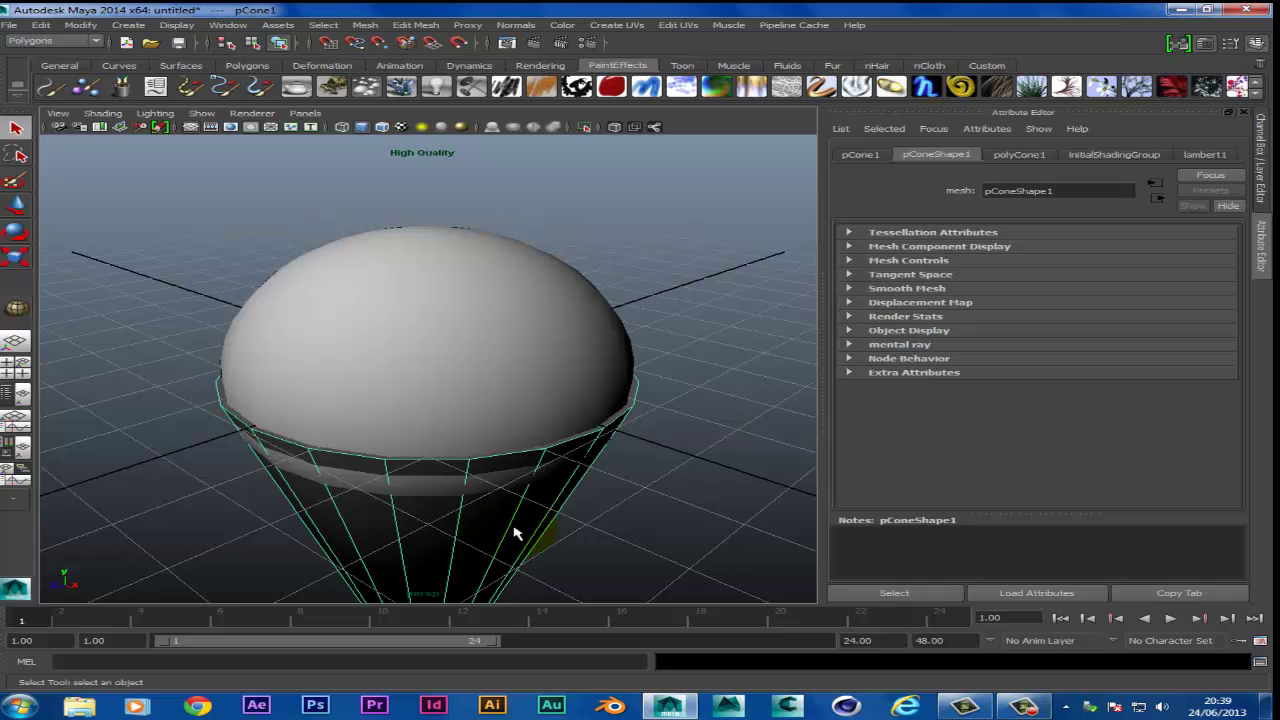
Assign the cone a new Lambert material coloured brown (H 24.775, S 0.667, V 0.471)
right_click(516, 534)
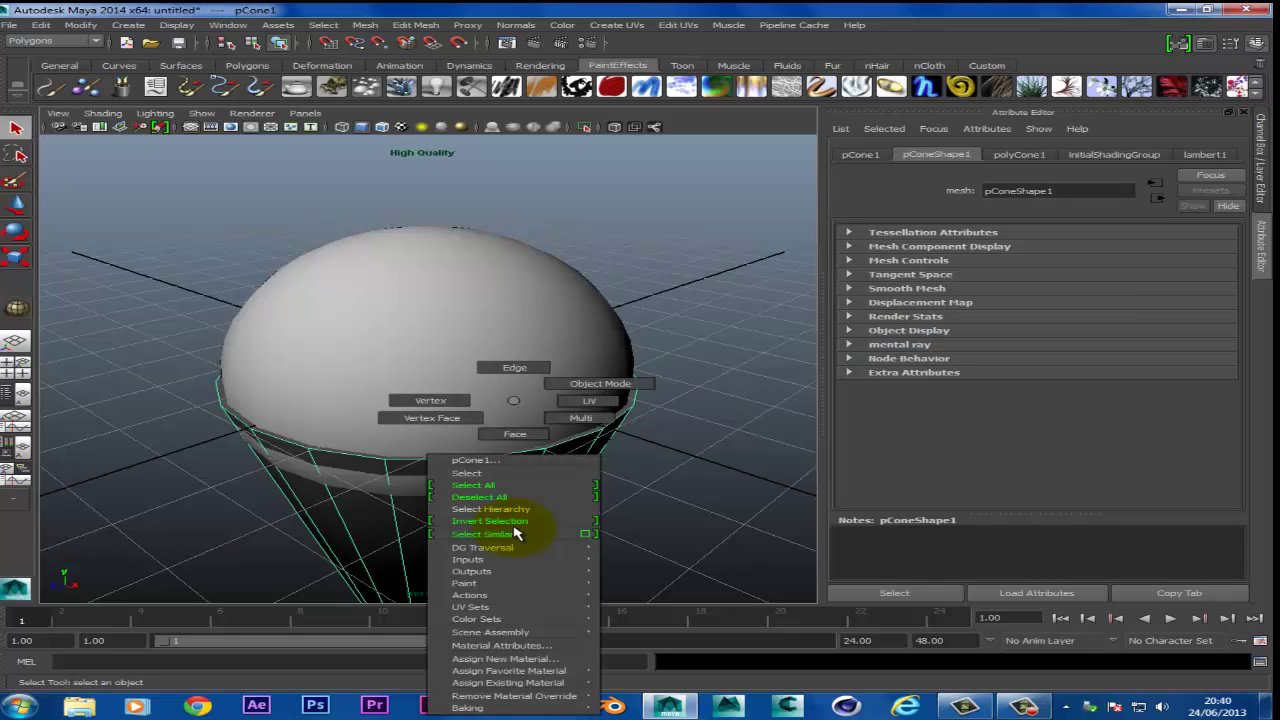
left_click(540, 660)
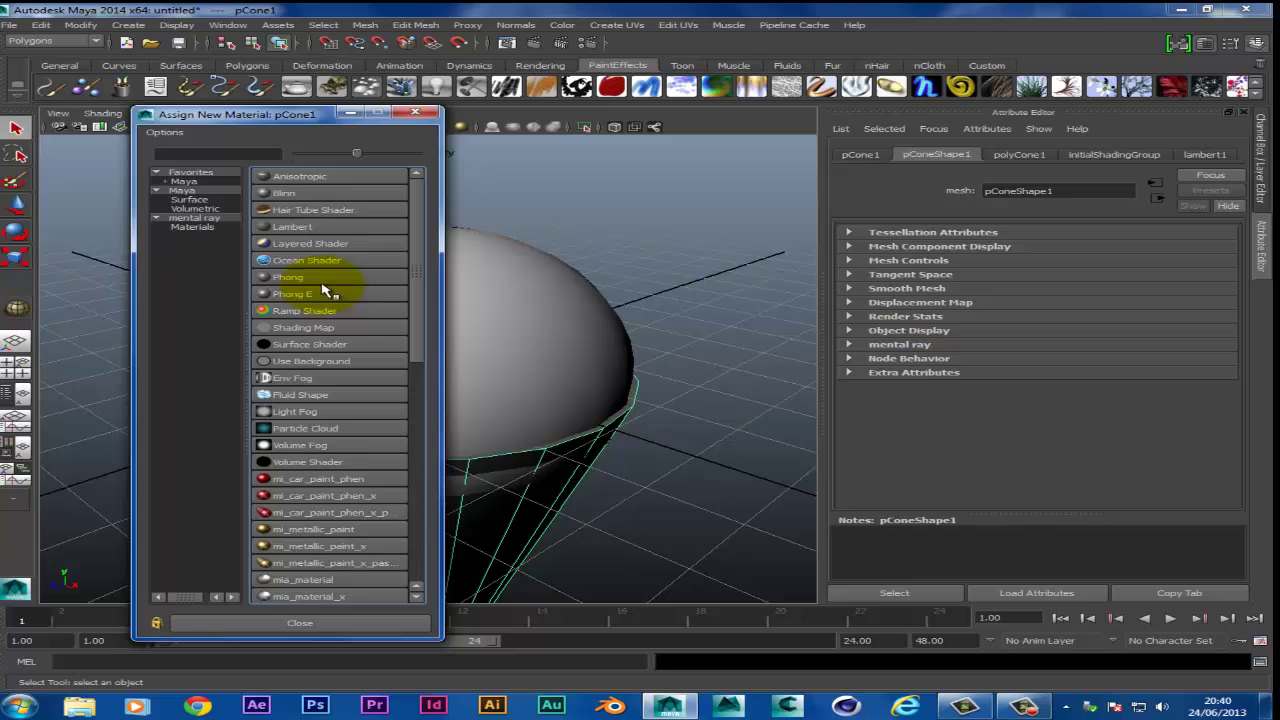
left_click(293, 228)
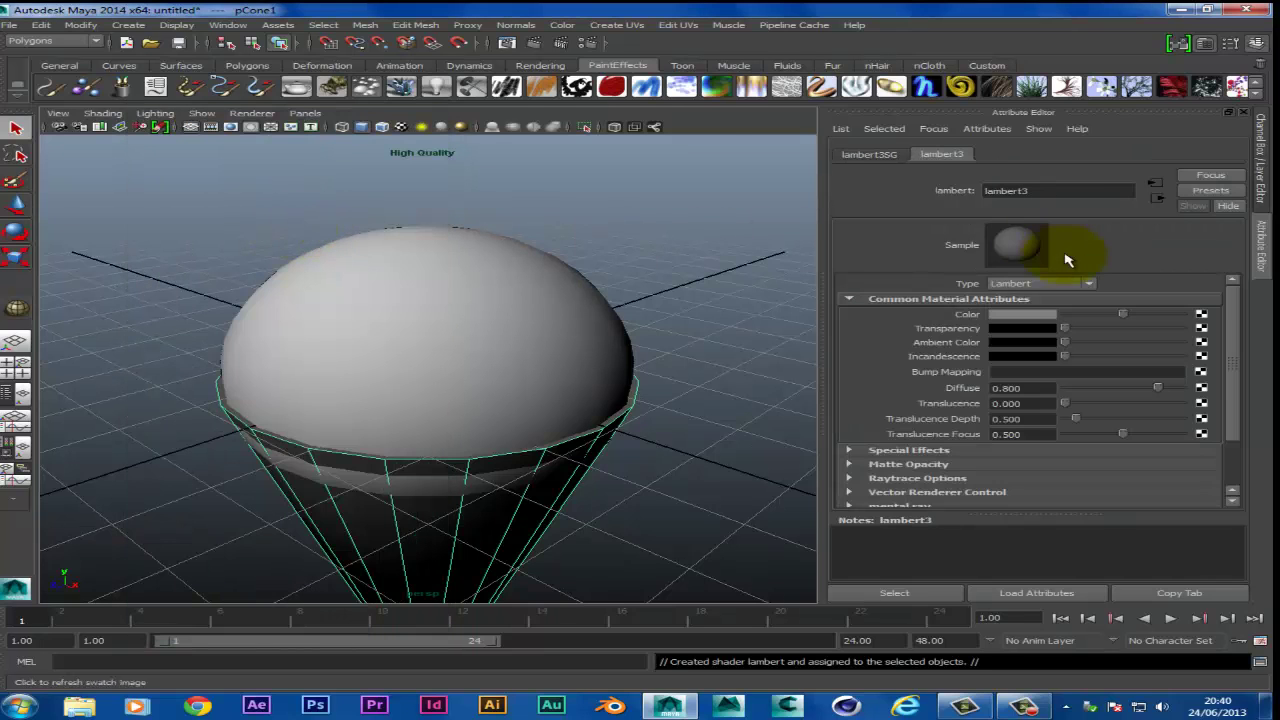
left_click(1022, 318)
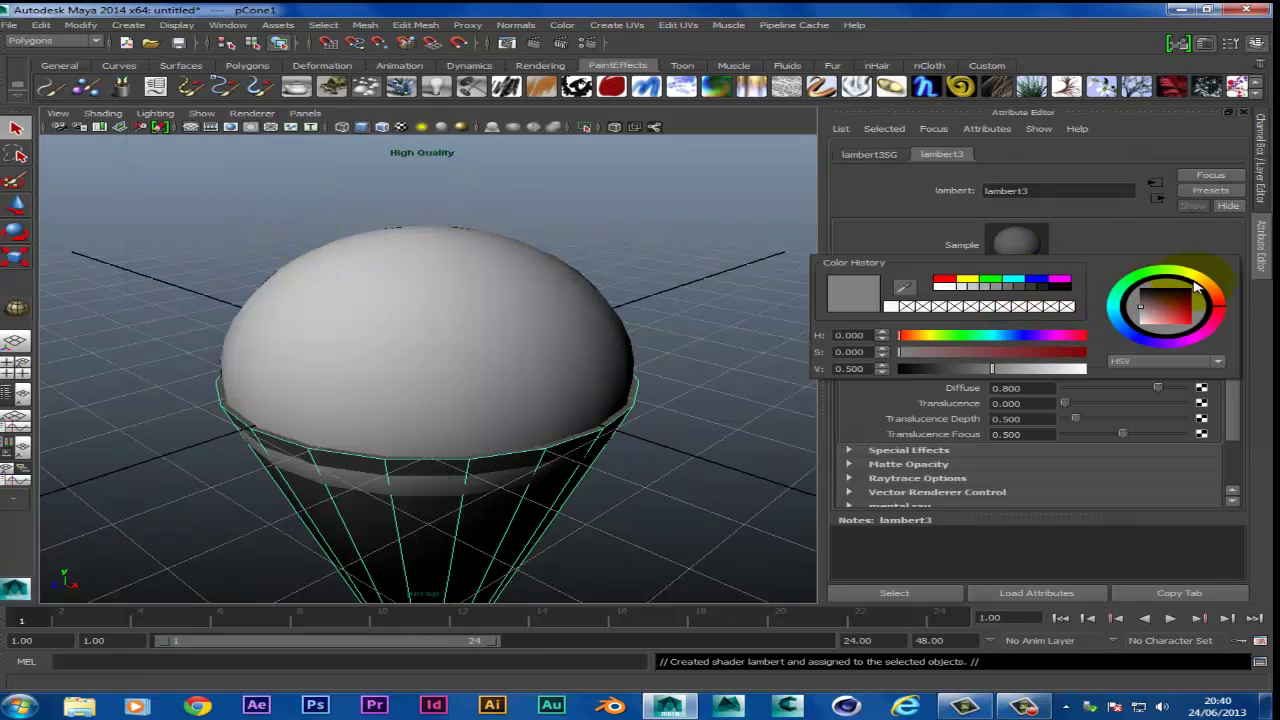
left_click_drag(1215, 287, 1211, 286)
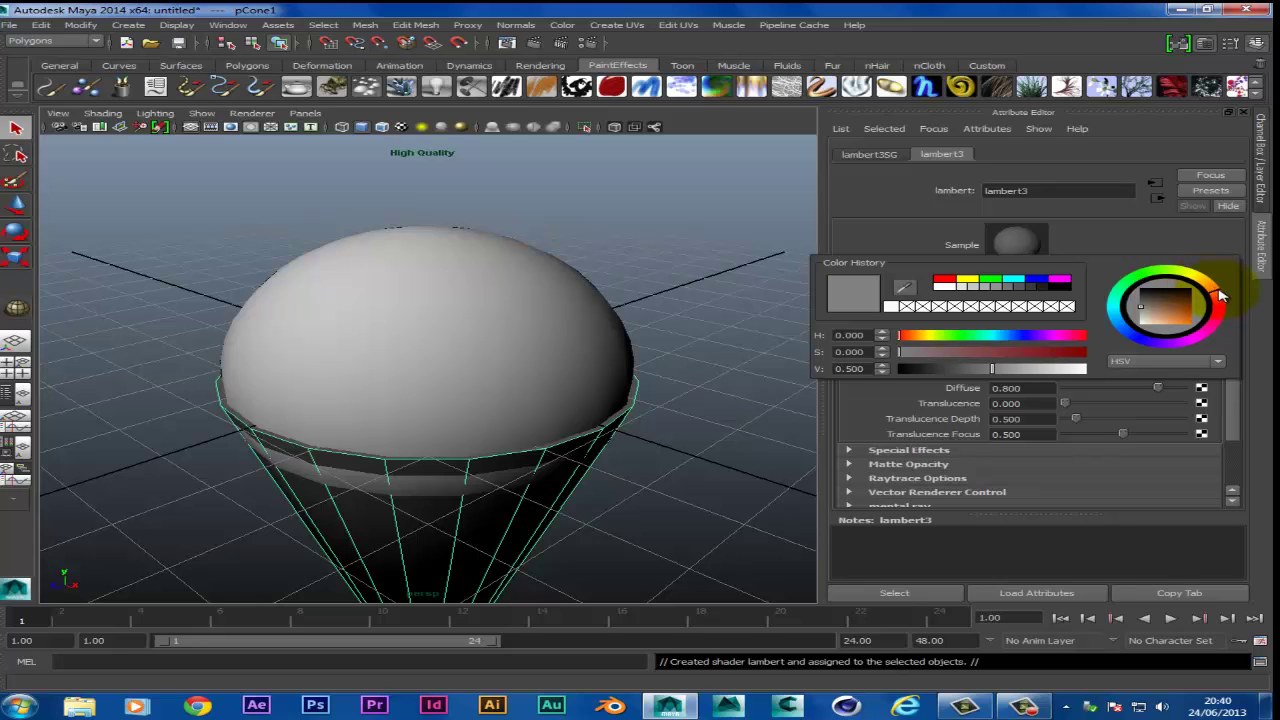
left_click_drag(1220, 295, 1214, 286)
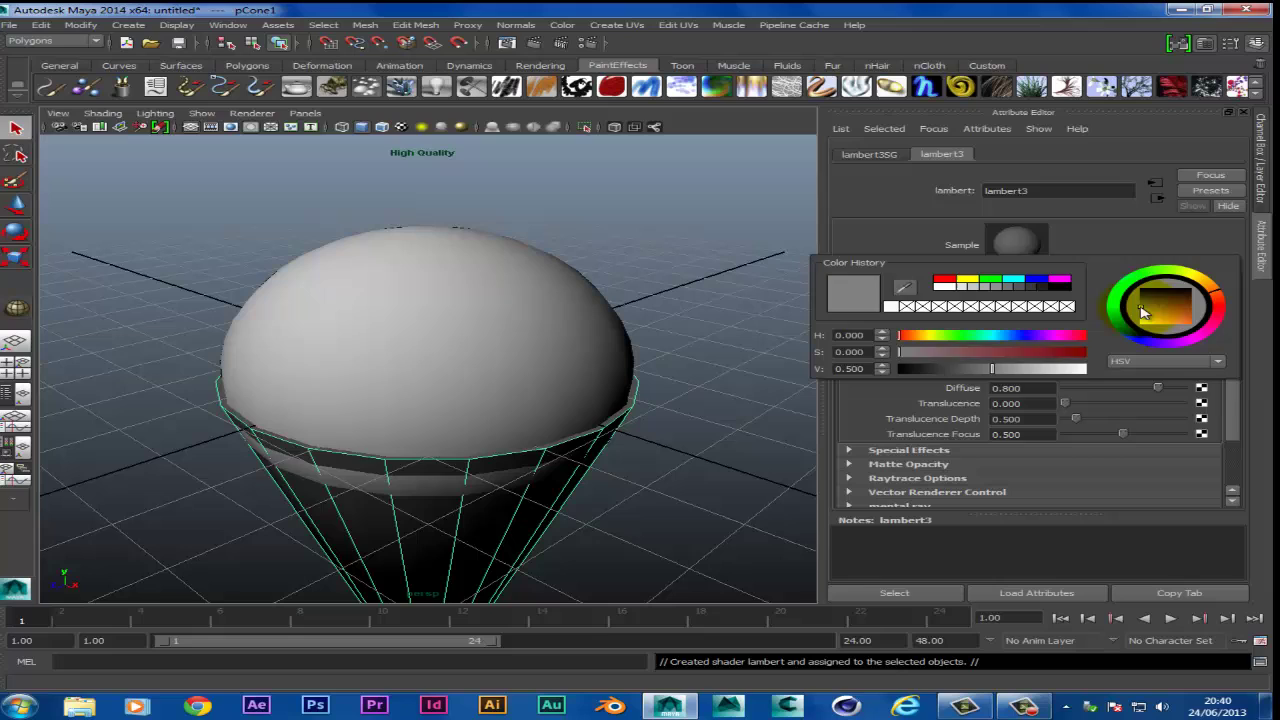
left_click_drag(1143, 312, 1176, 312)
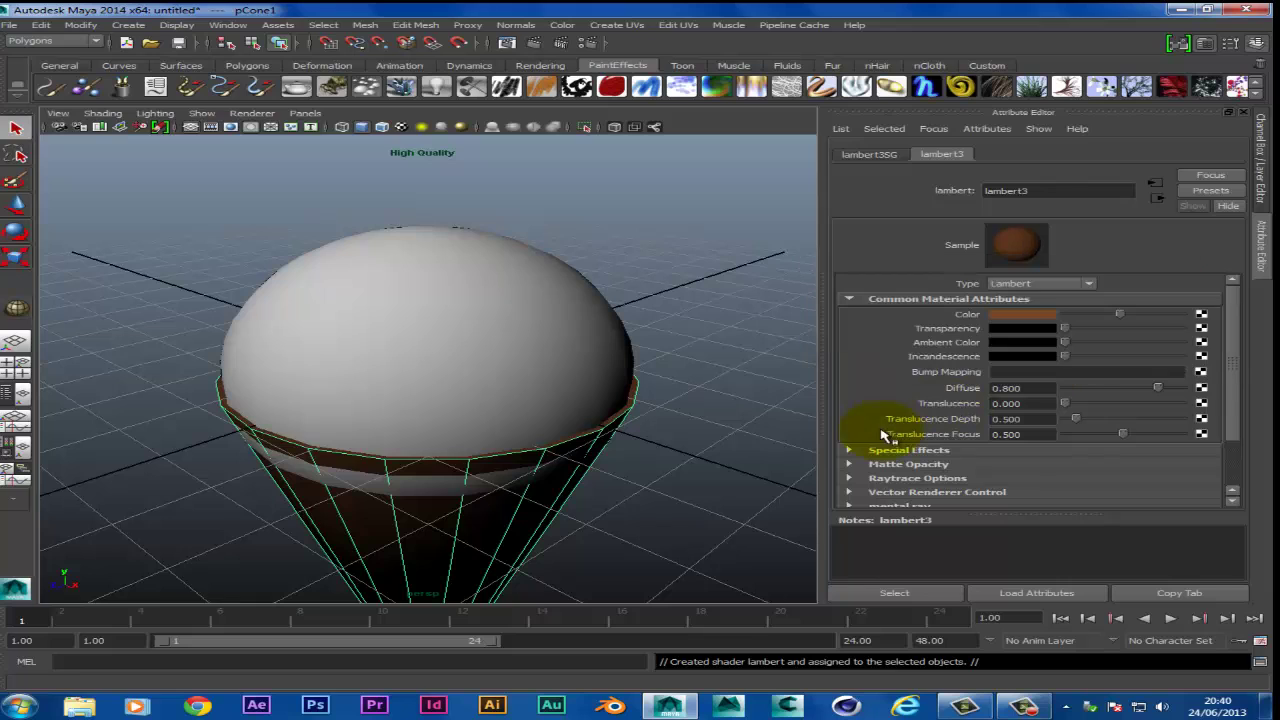
Select the sphere and nudge it along X with the Move tool to centre it on the cone
left_click(466, 489)
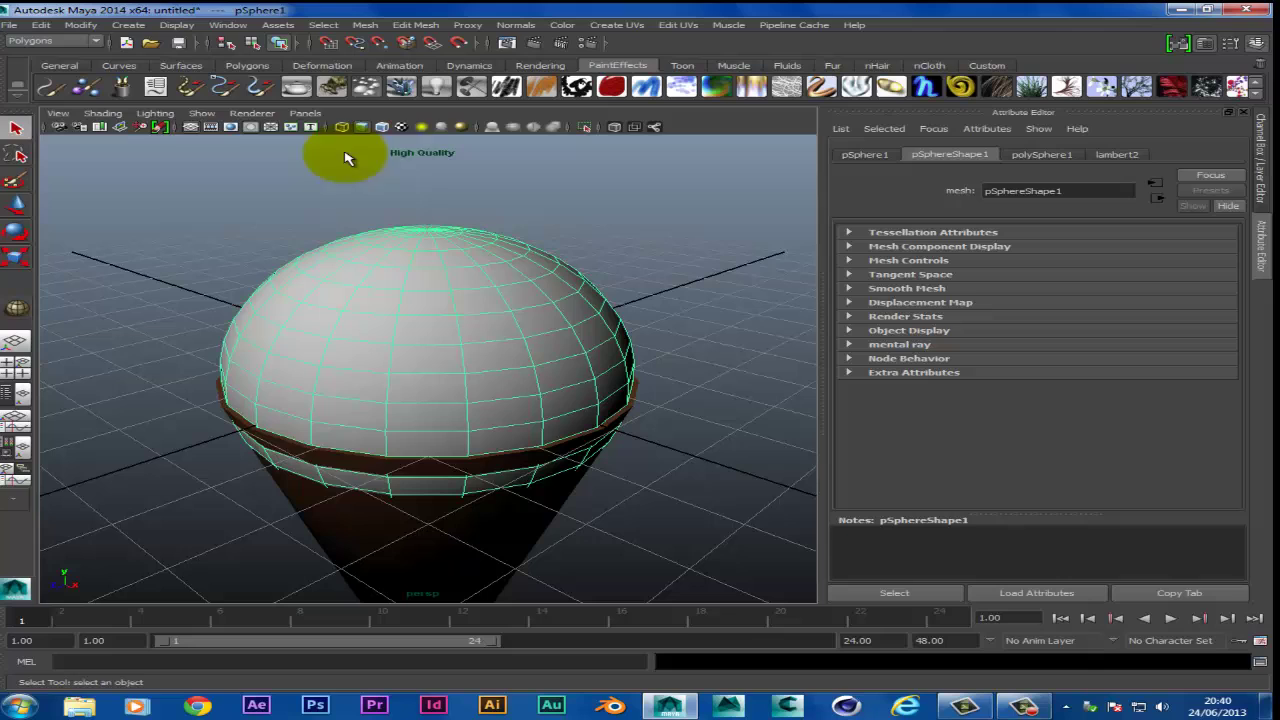
left_click(22, 208)
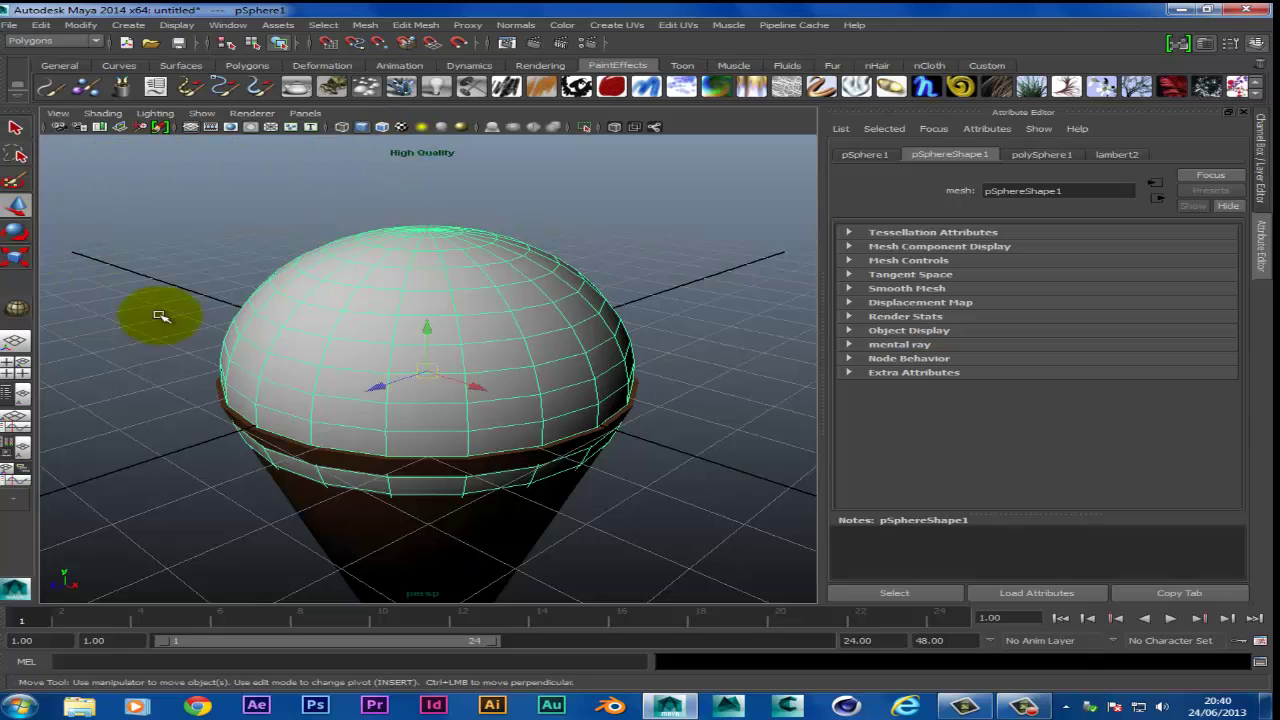
left_click_drag(378, 388, 380, 389)
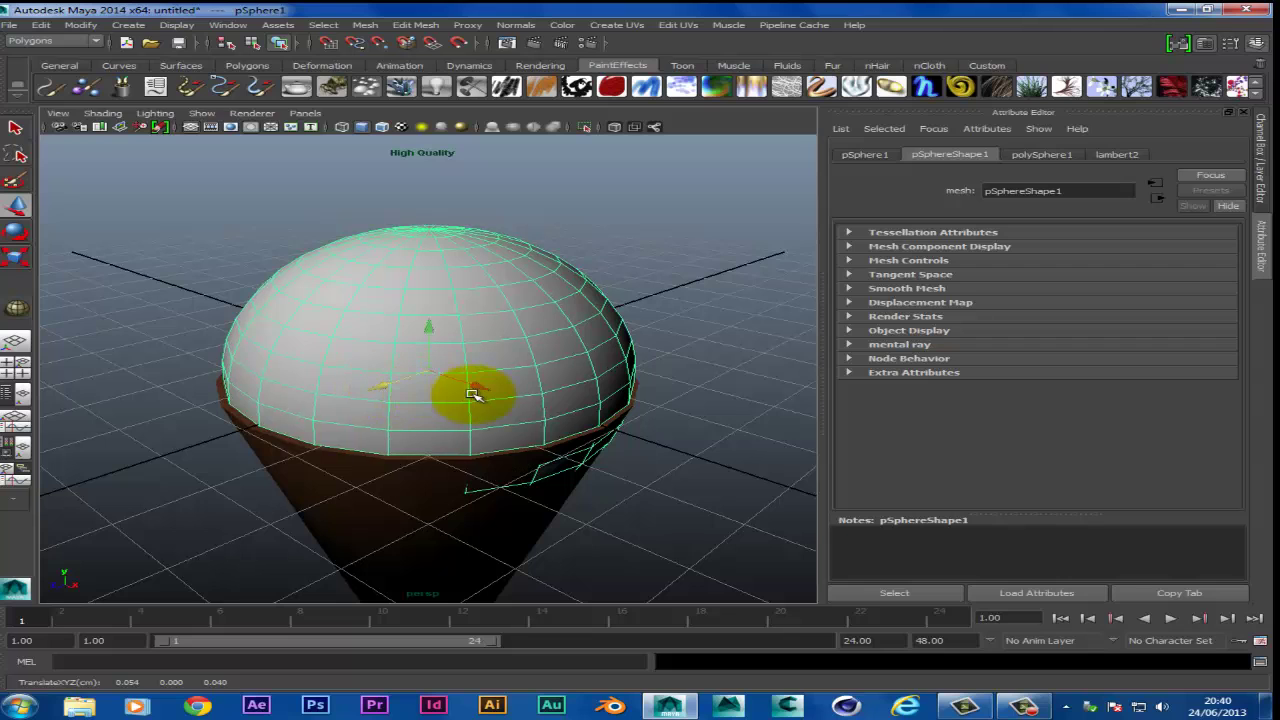
left_click_drag(483, 390, 481, 389)
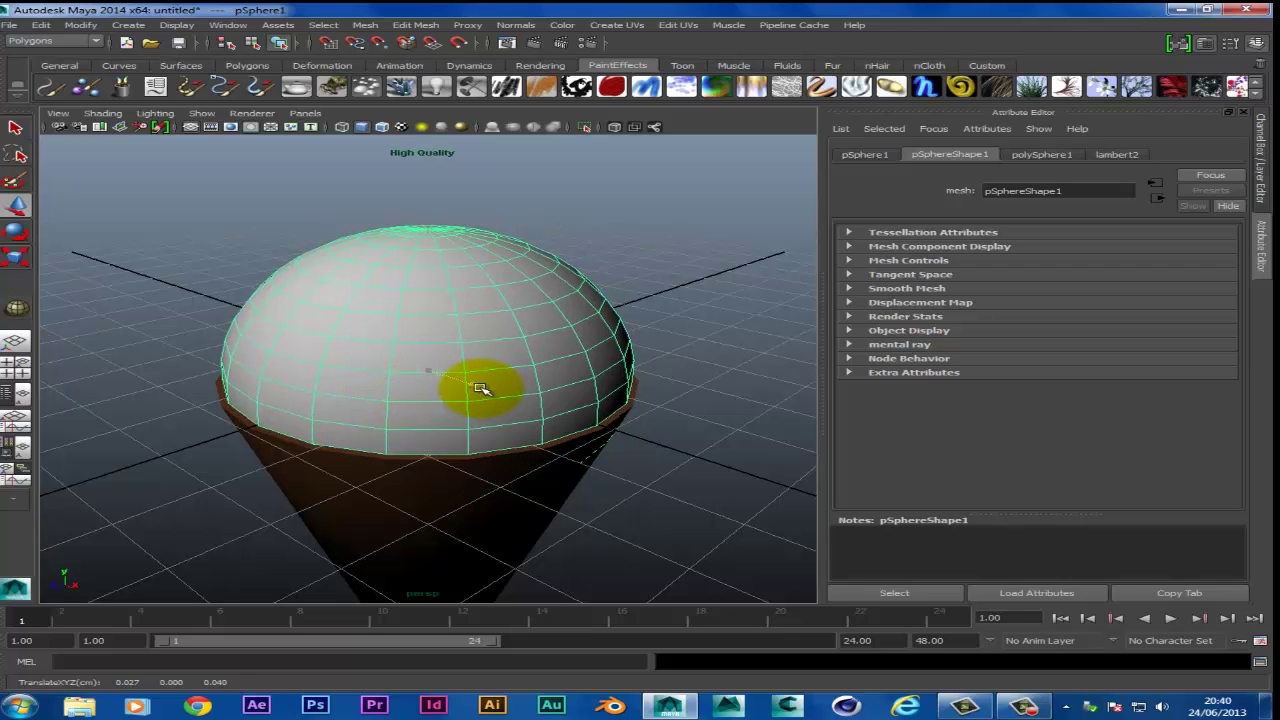
scroll(625, 354, "down", 5)
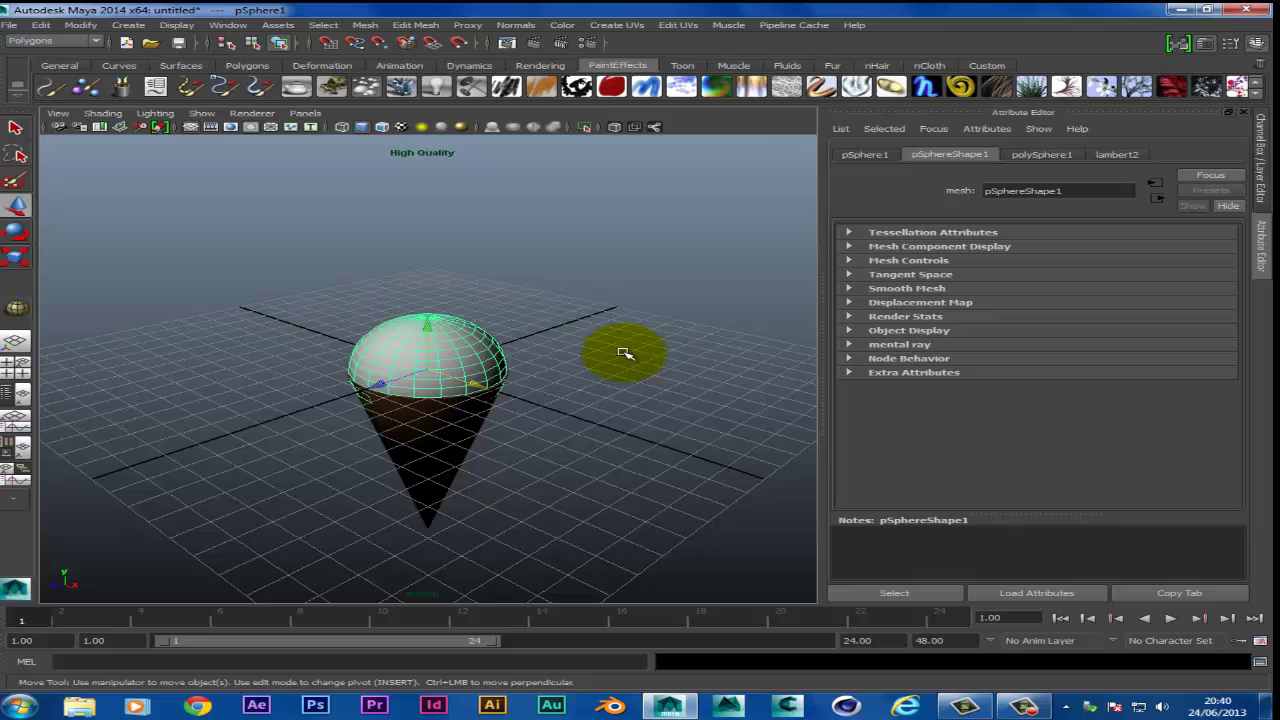
scroll(625, 353, "up", 4)
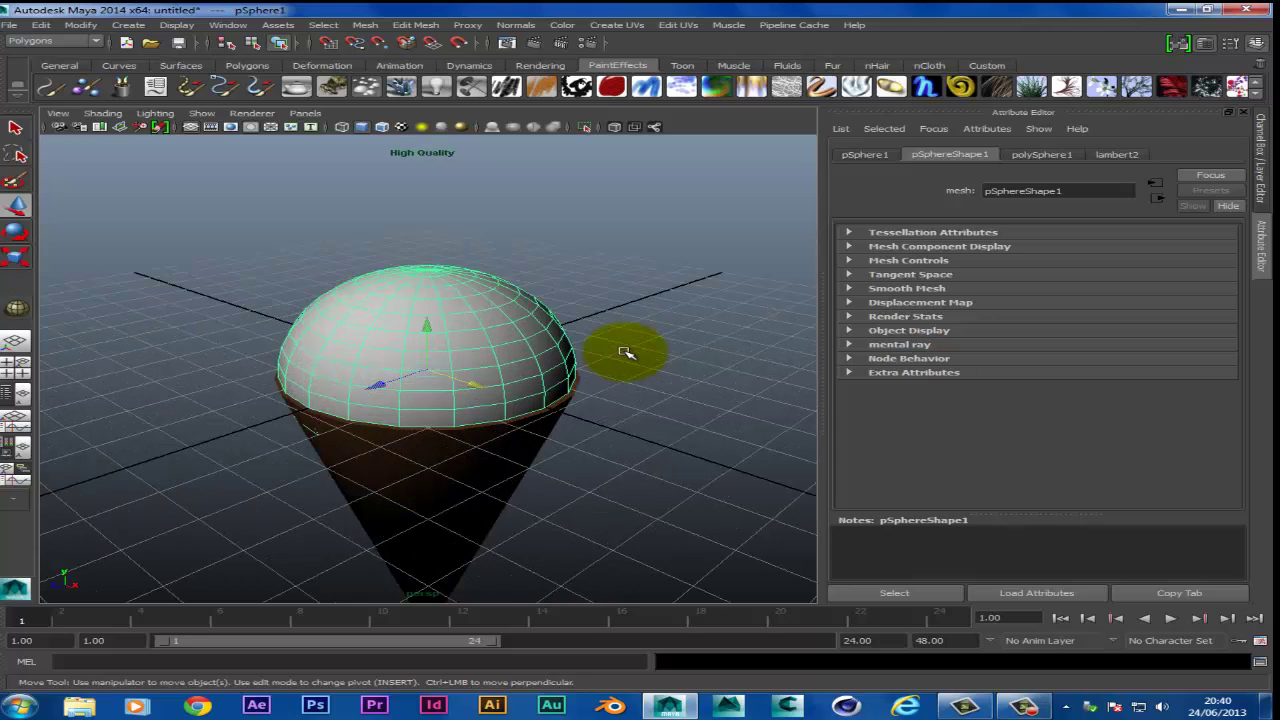
Scale the sphere taller to about 1.14 in Y and widen the cone slightly in X and Z
left_click(22, 258)
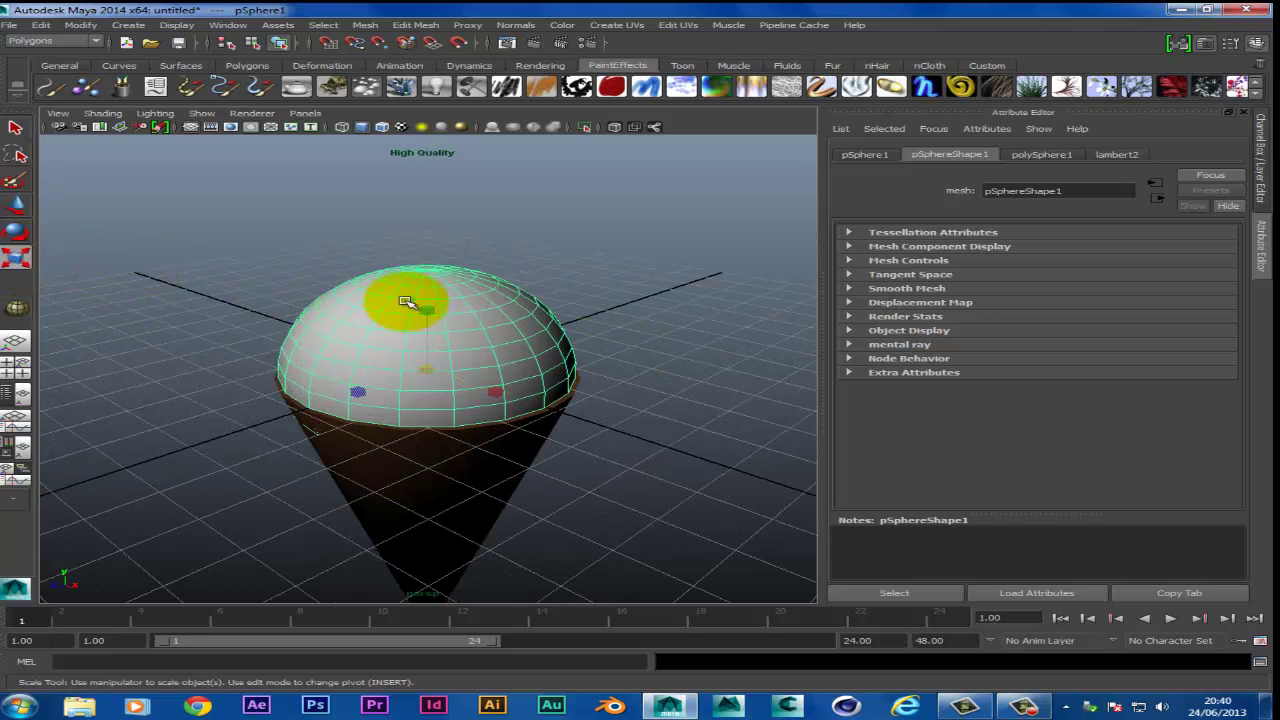
left_click_drag(429, 308, 431, 309)
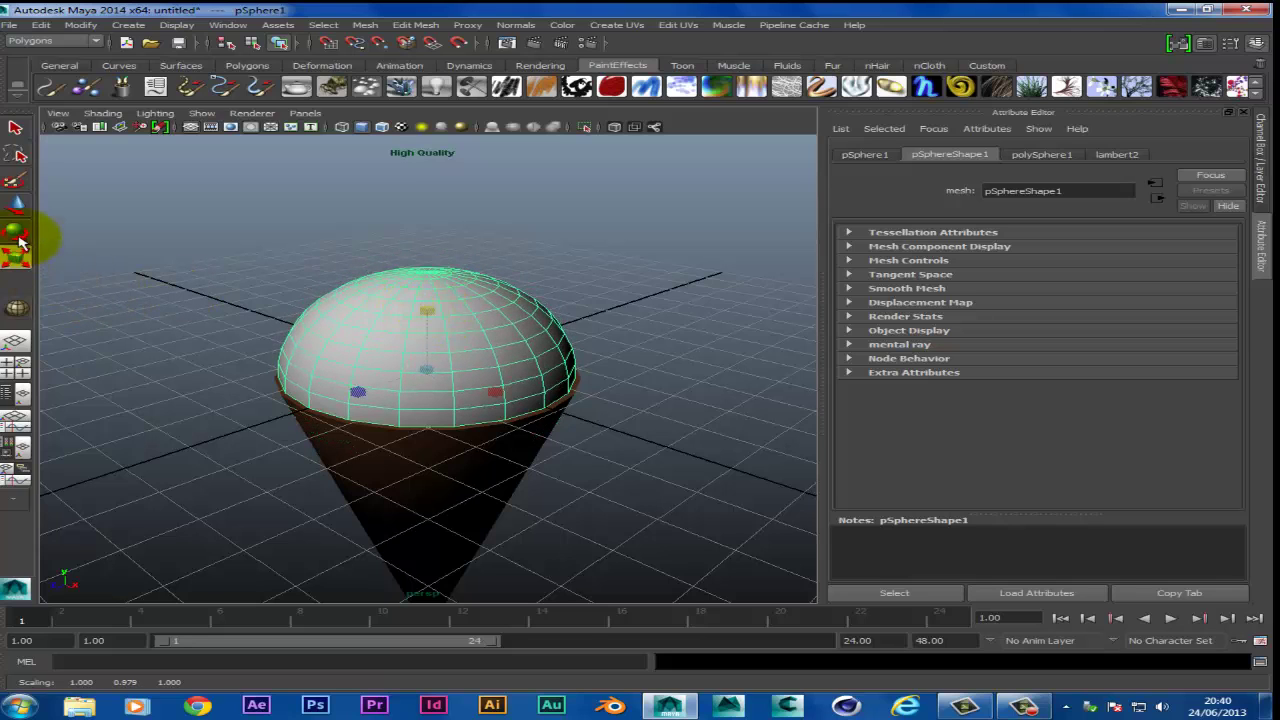
left_click(410, 459)
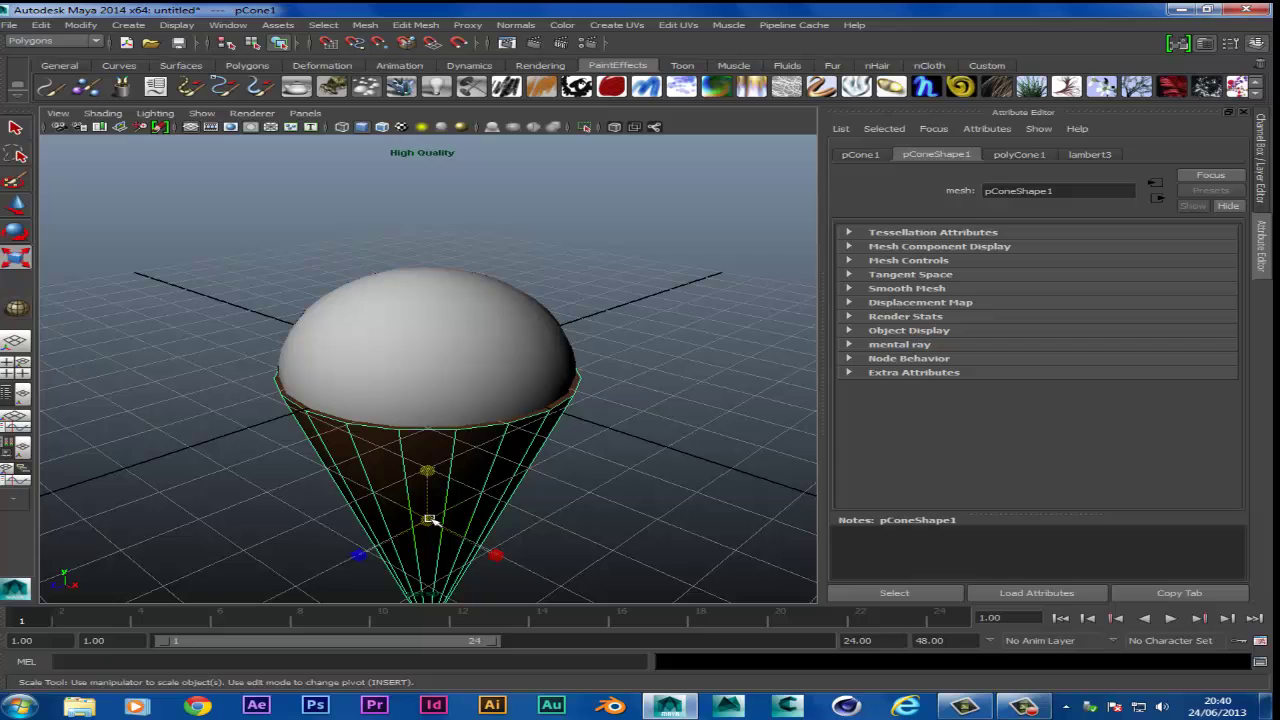
left_click_drag(362, 555, 359, 557)
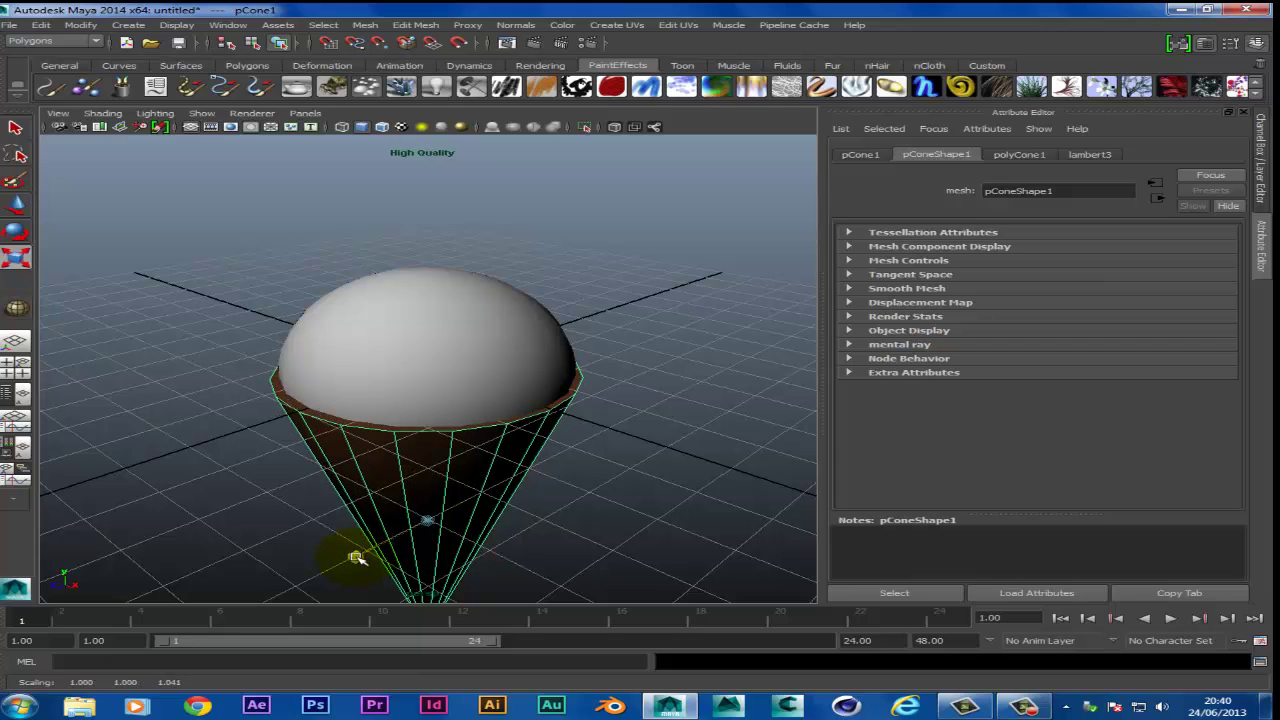
left_click_drag(500, 558, 497, 557)
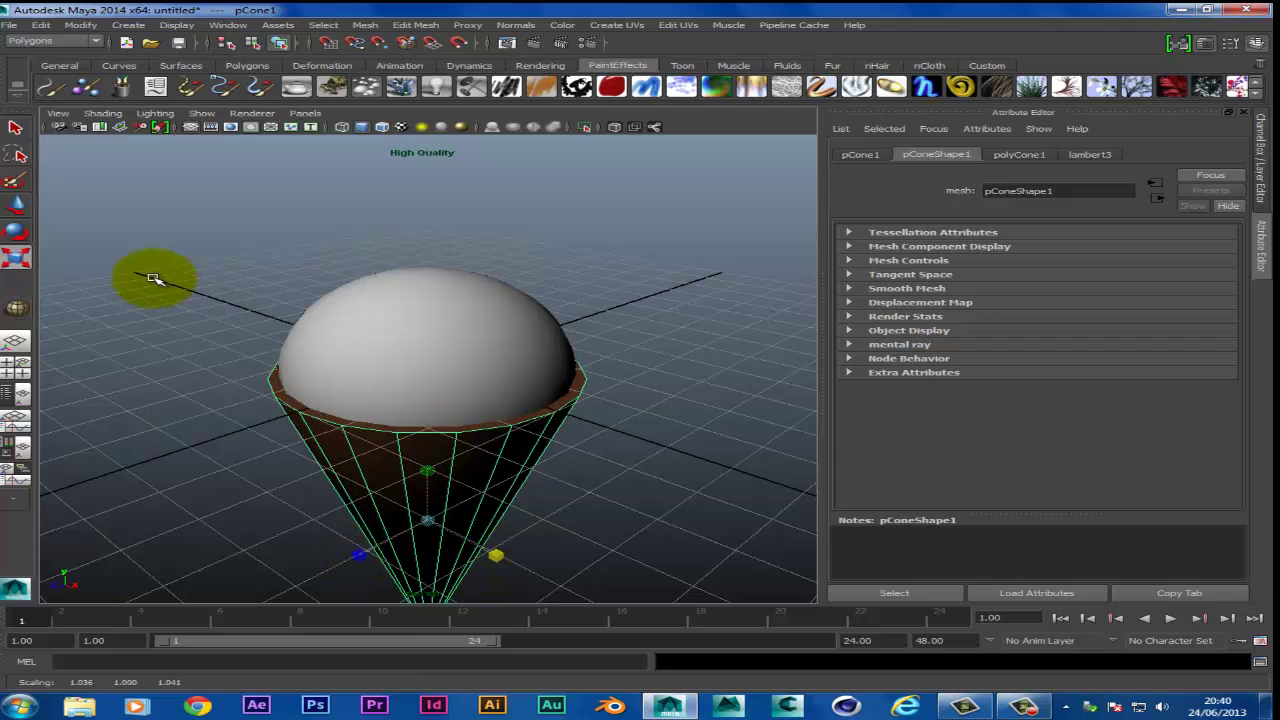
left_click(16, 232)
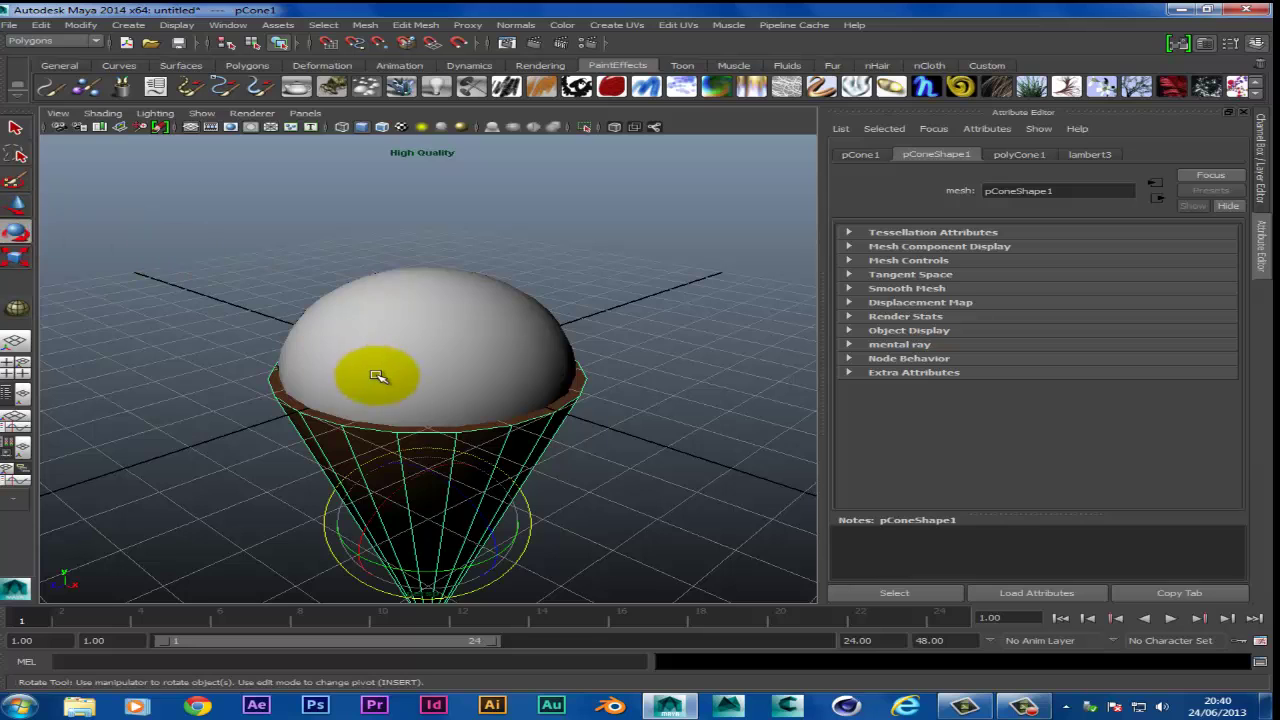
left_click(16, 258)
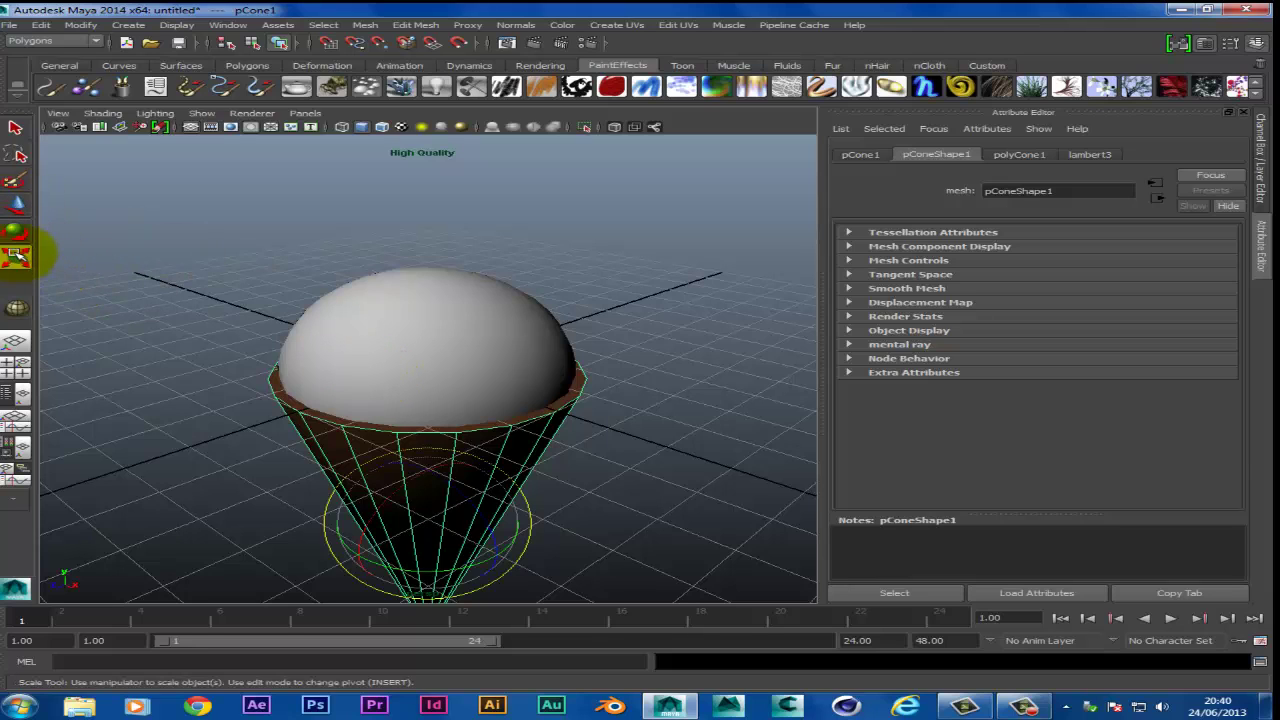
left_click(410, 344)
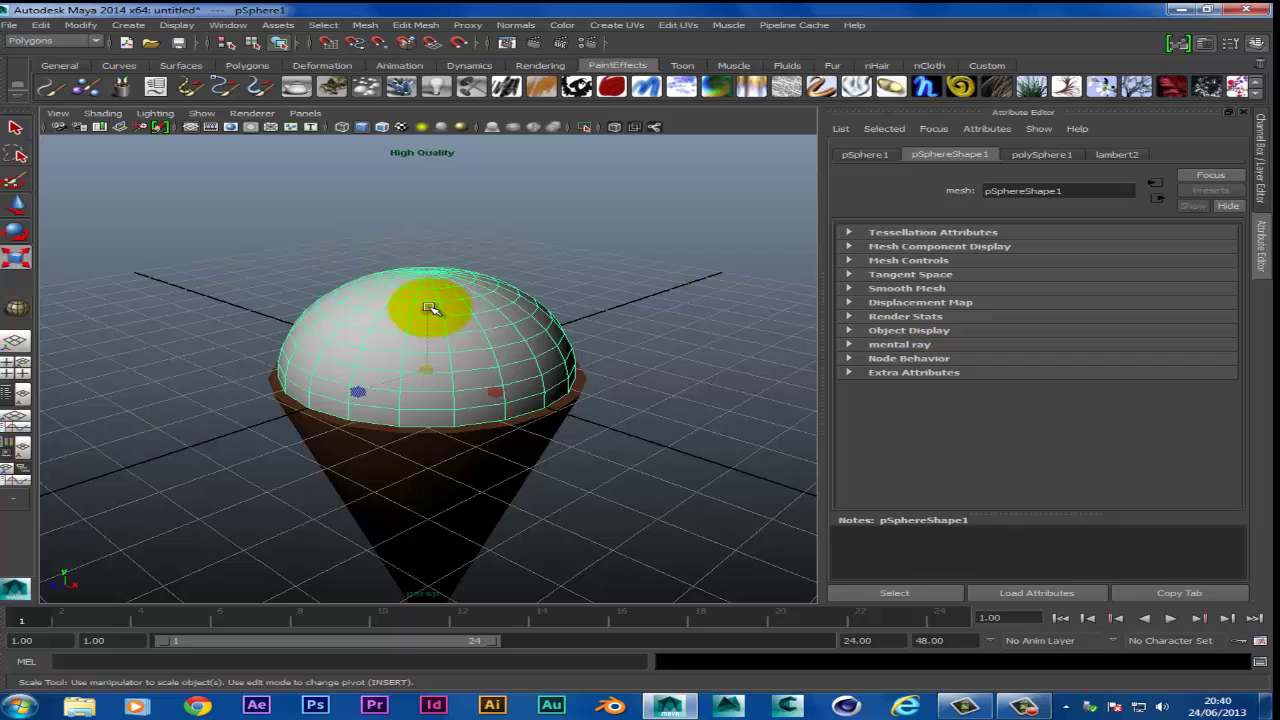
left_click_drag(428, 308, 429, 294)
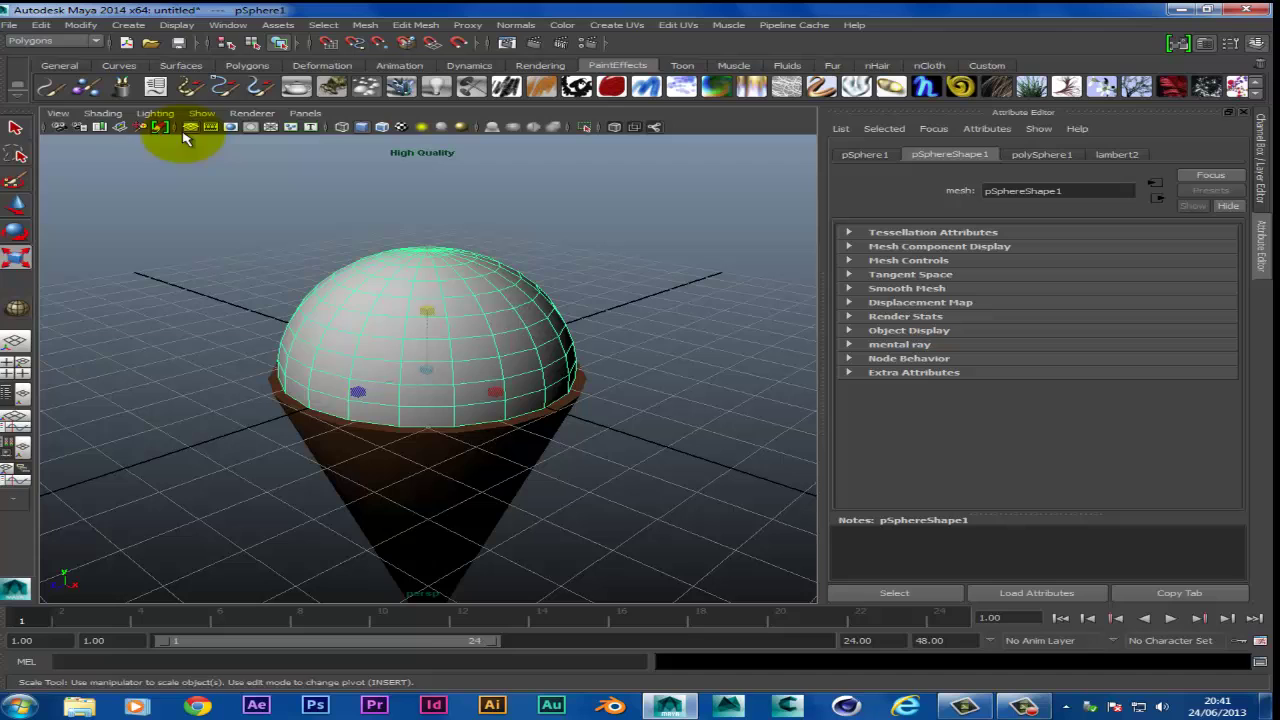
left_click(57, 114)
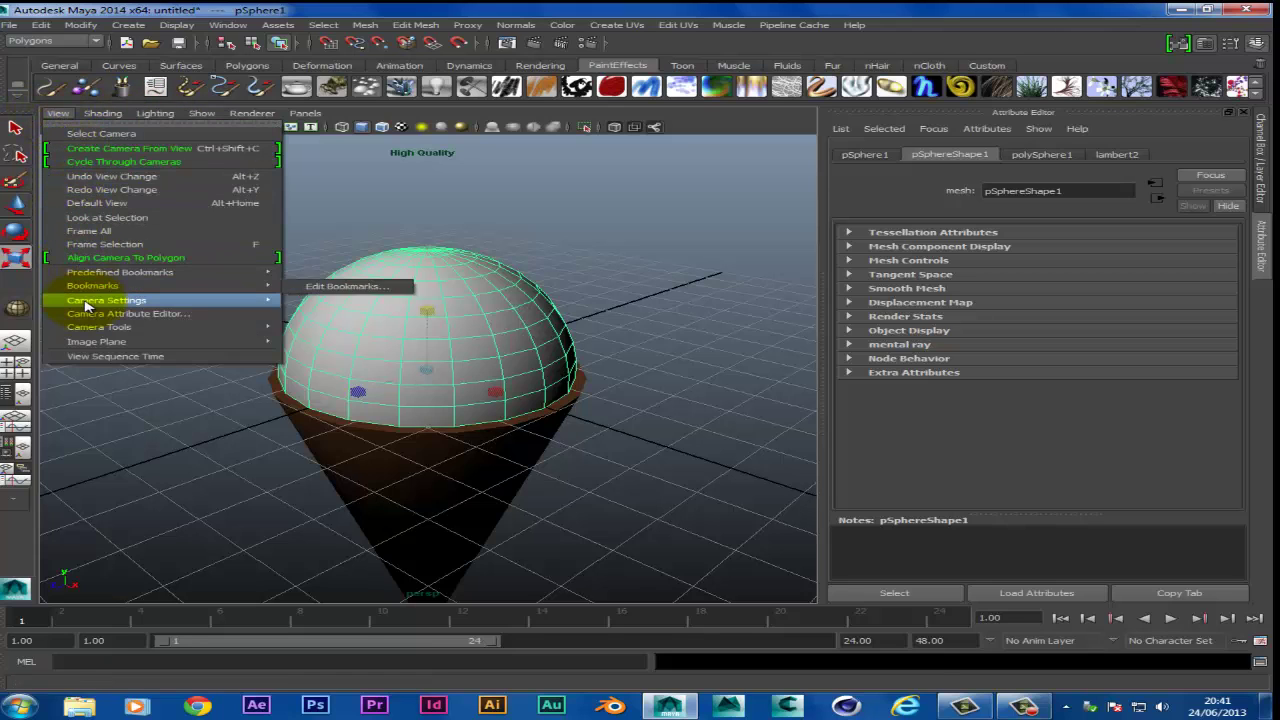
mouse_move(88, 302)
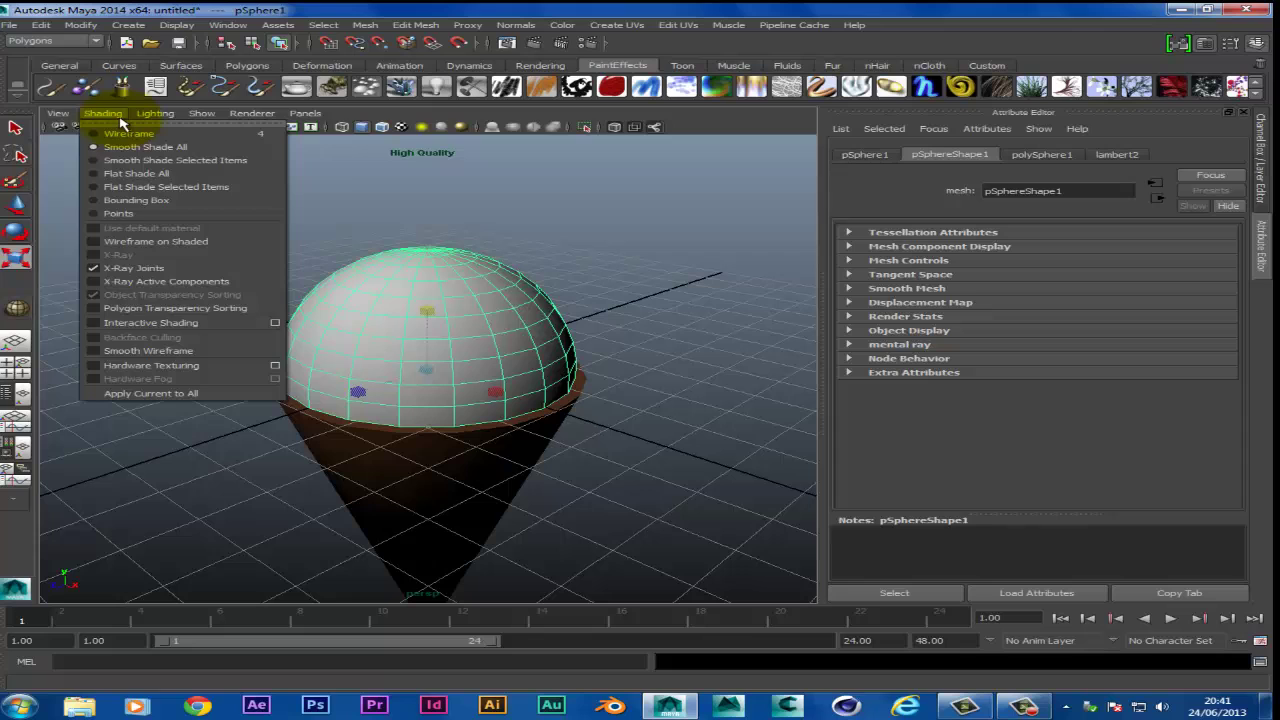
mouse_move(198, 117)
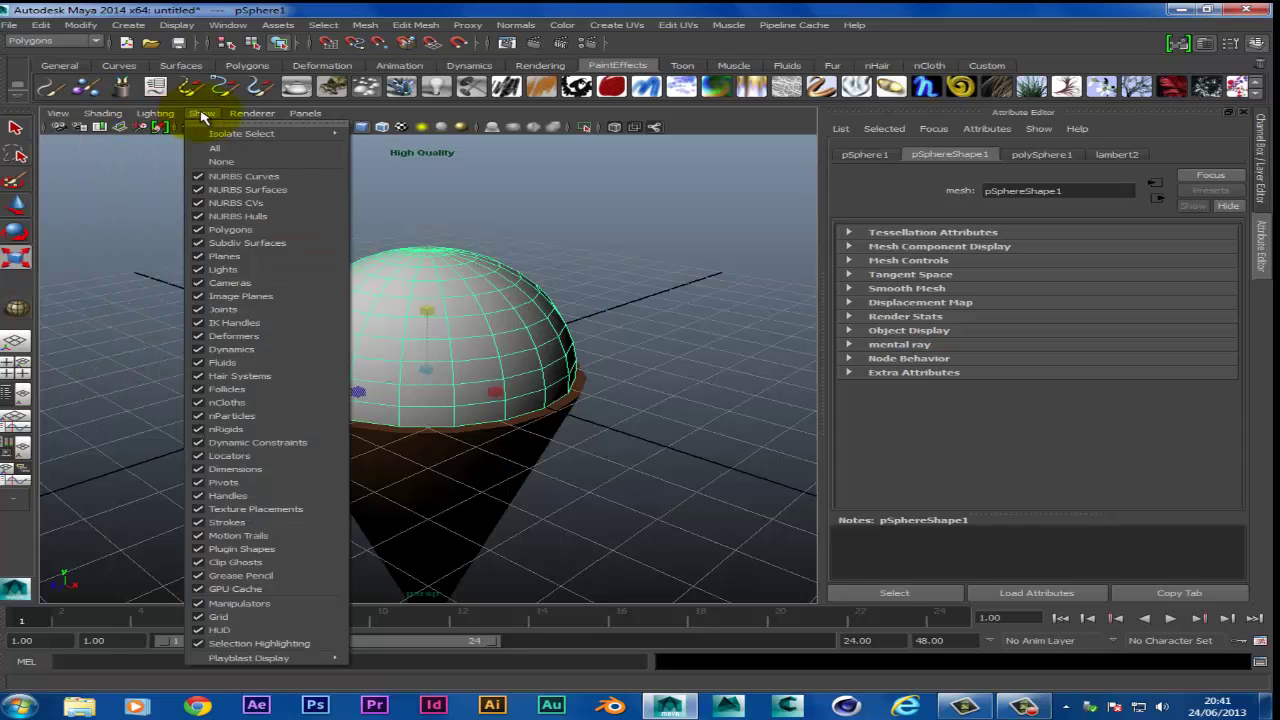
mouse_move(243, 119)
left_click(303, 113)
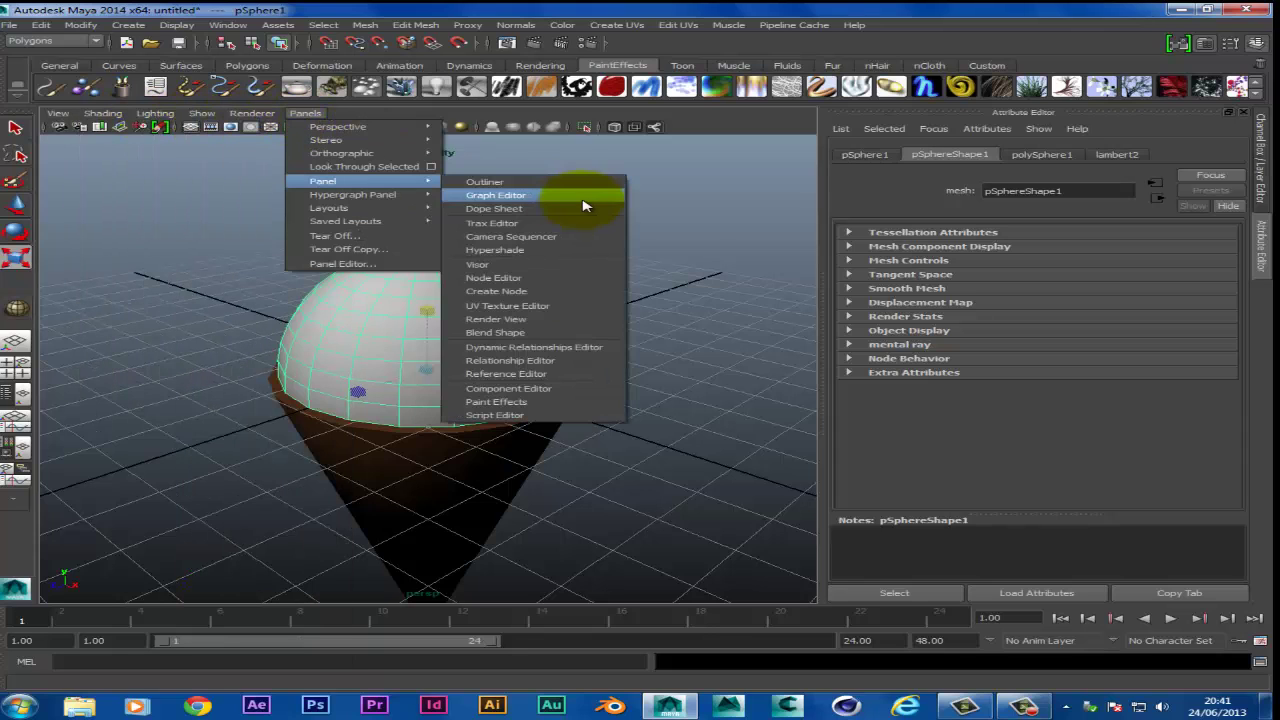
left_click(660, 195)
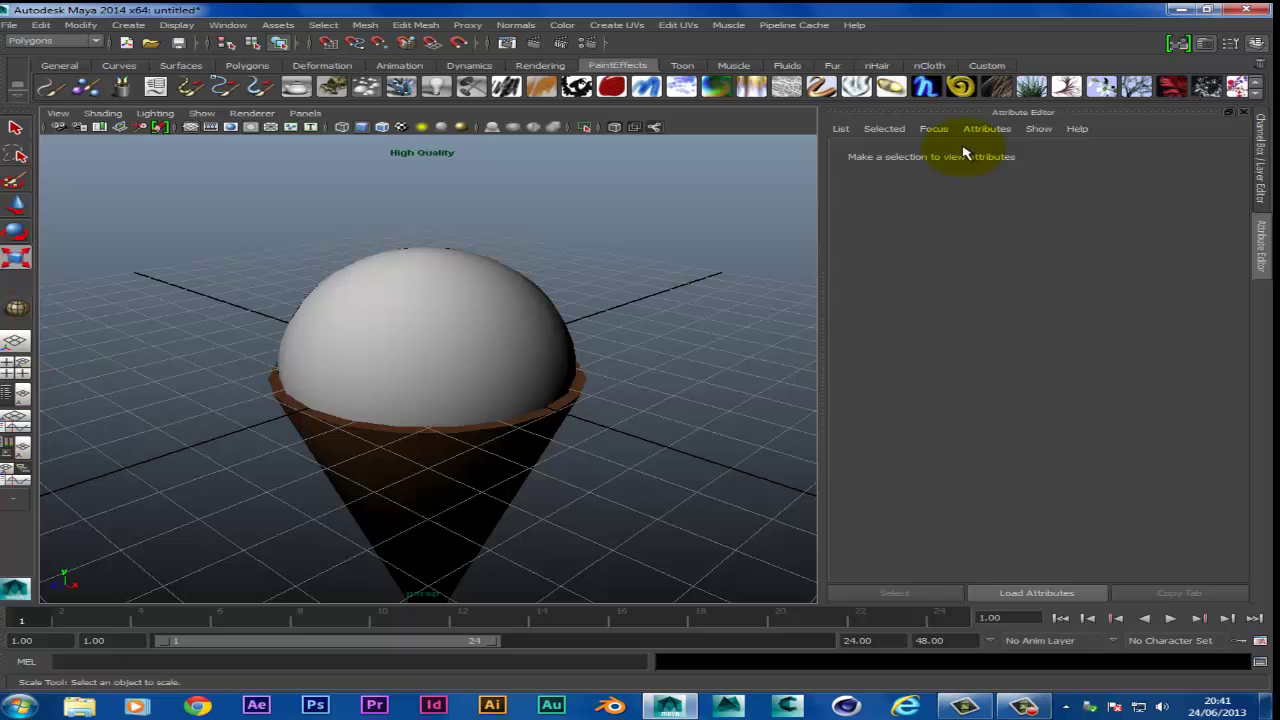
left_click(1104, 86)
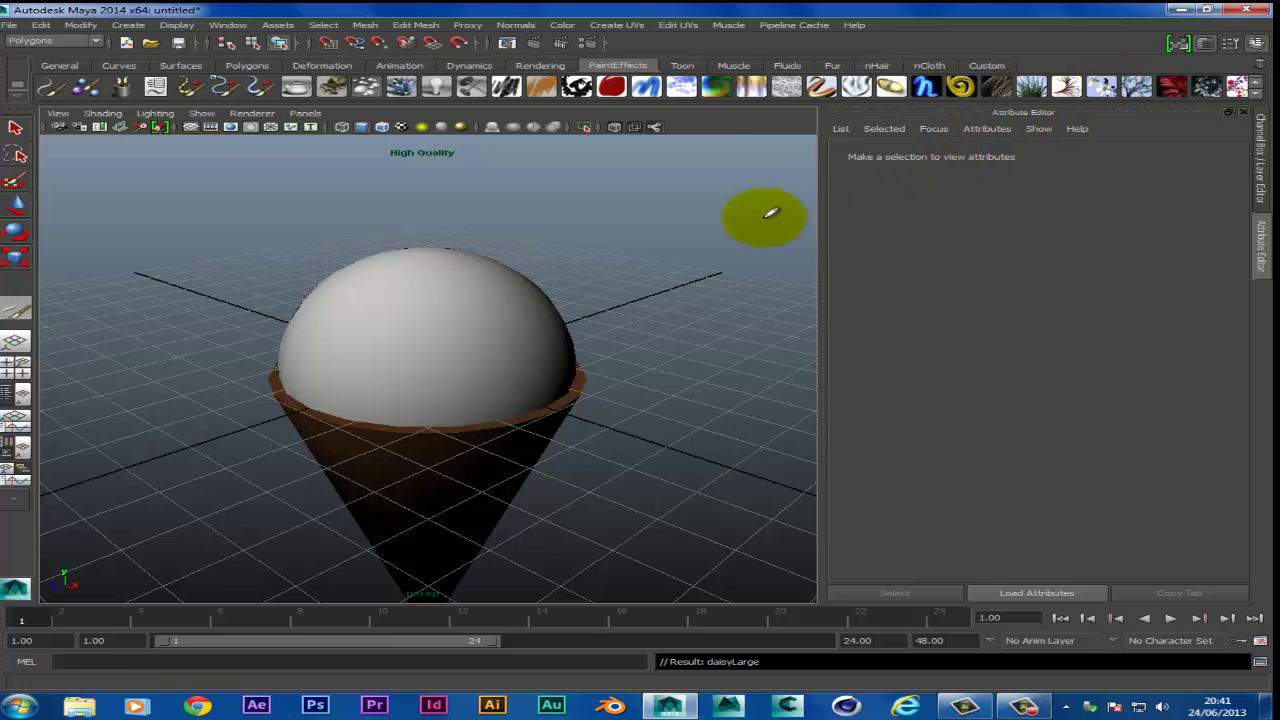
mouse_move(604, 398)
left_mouse_down()
mouse_move(664, 290)
mouse_move(788, 170)
left_mouse_up()
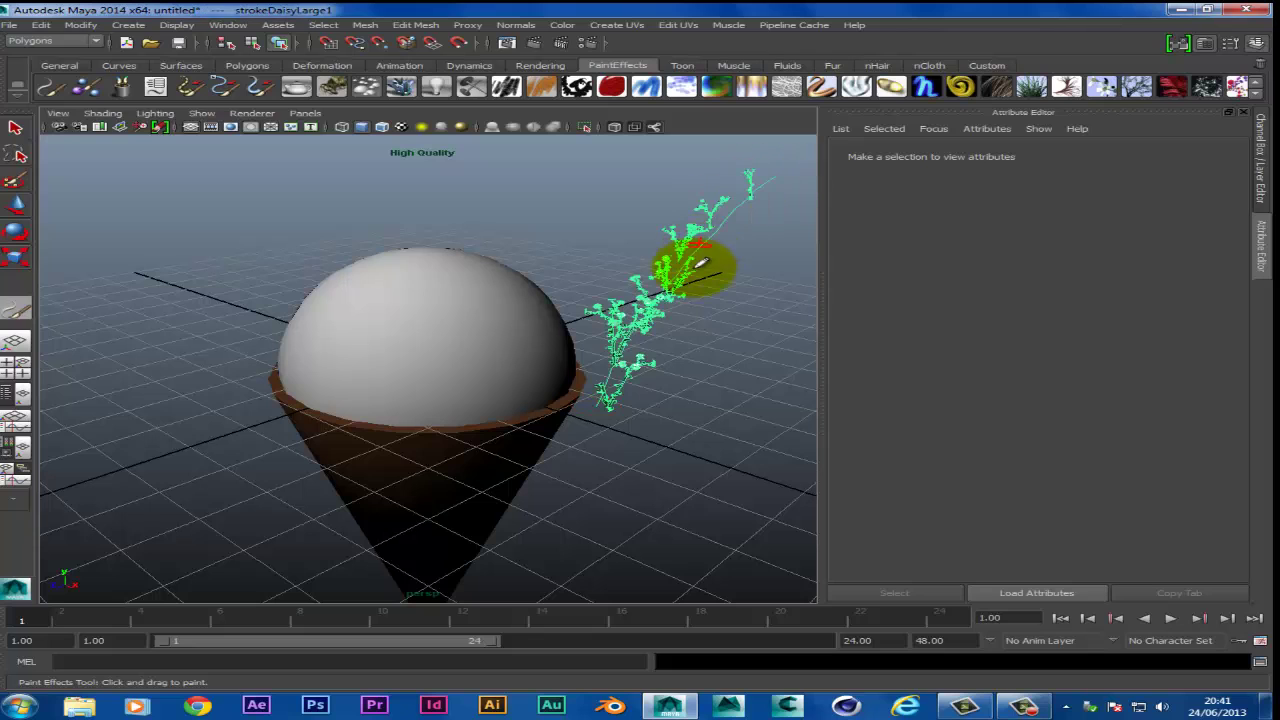
left_click(1174, 88)
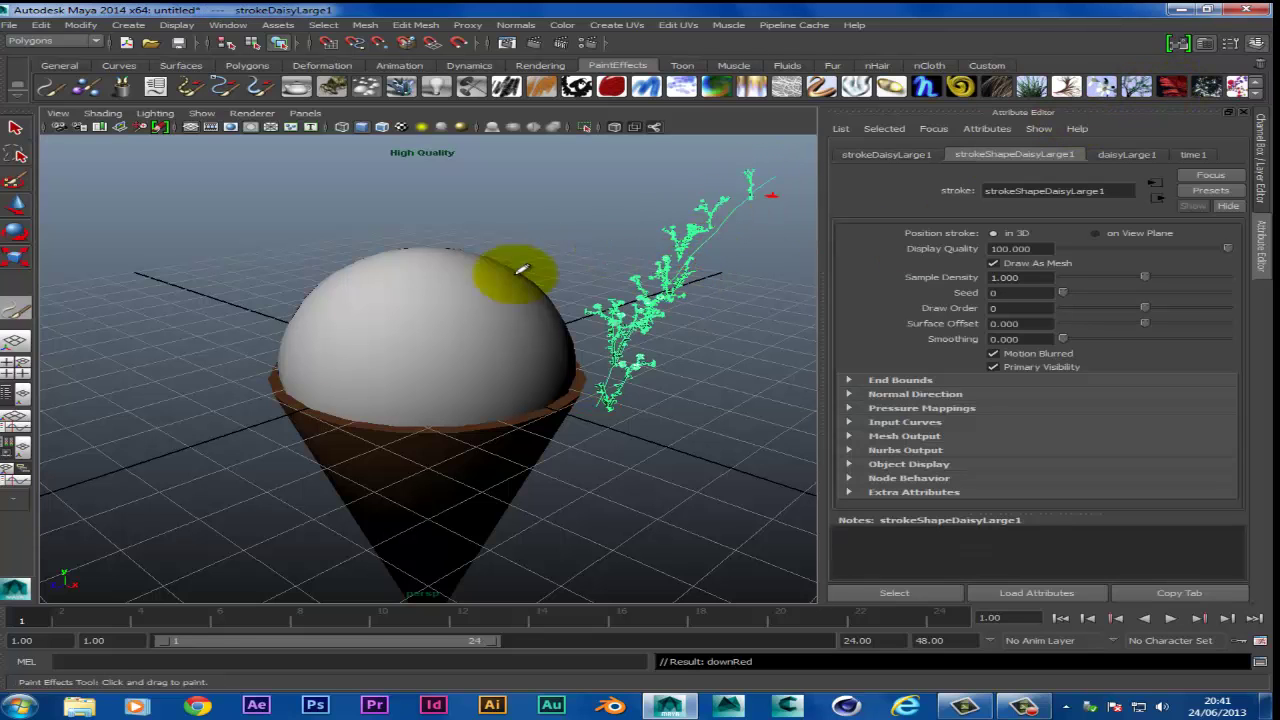
mouse_move(250, 390)
left_mouse_down()
mouse_move(181, 246)
mouse_move(147, 208)
left_mouse_up()
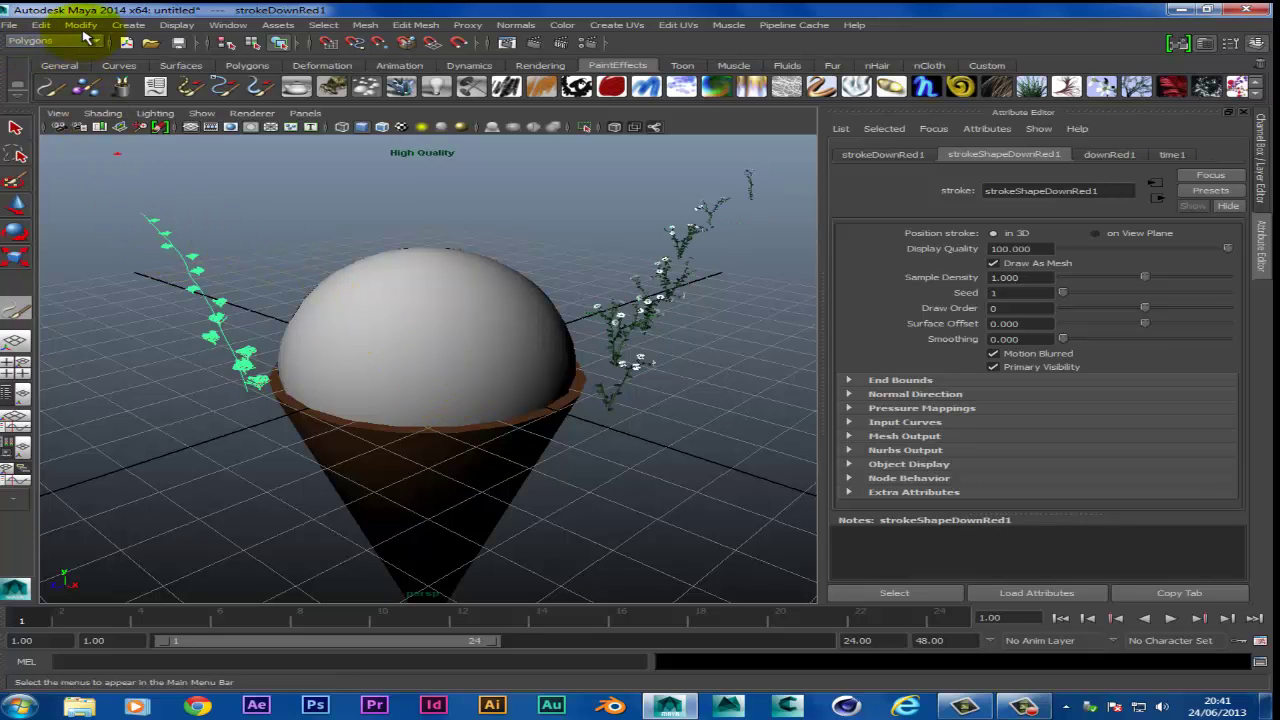
left_click(50, 27)
left_click(50, 43)
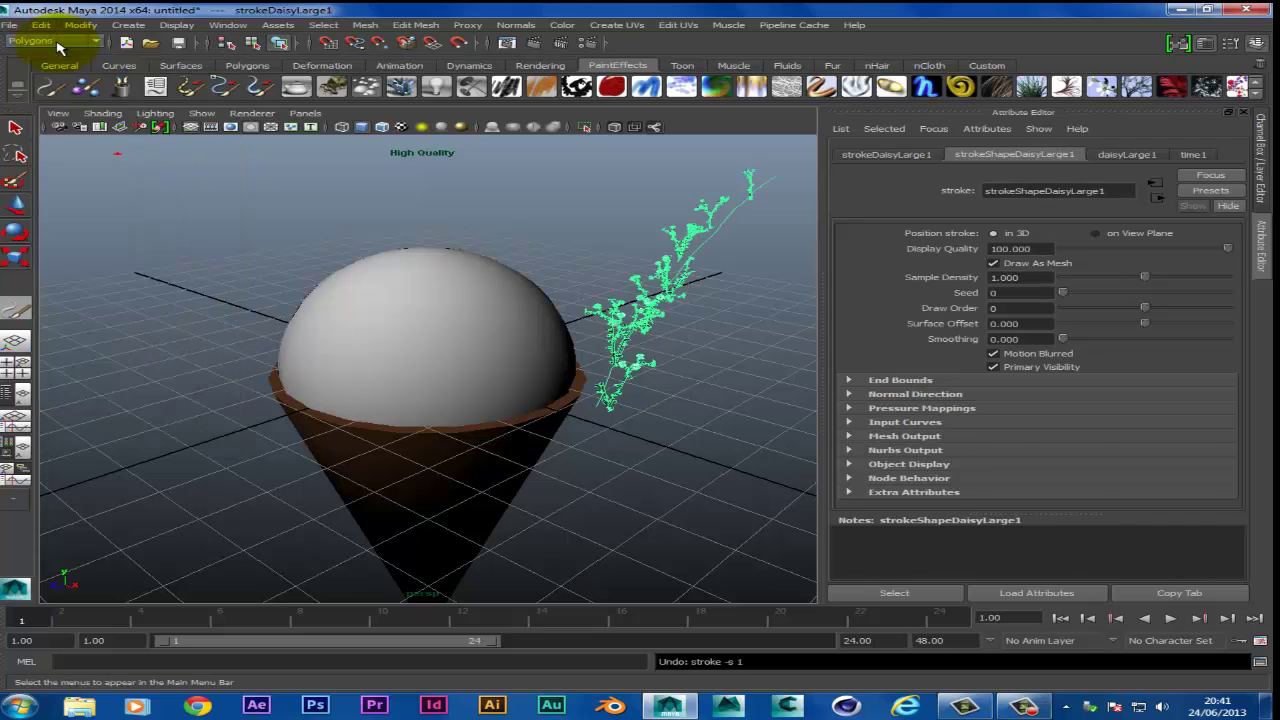
left_click(44, 27)
left_click(52, 58)
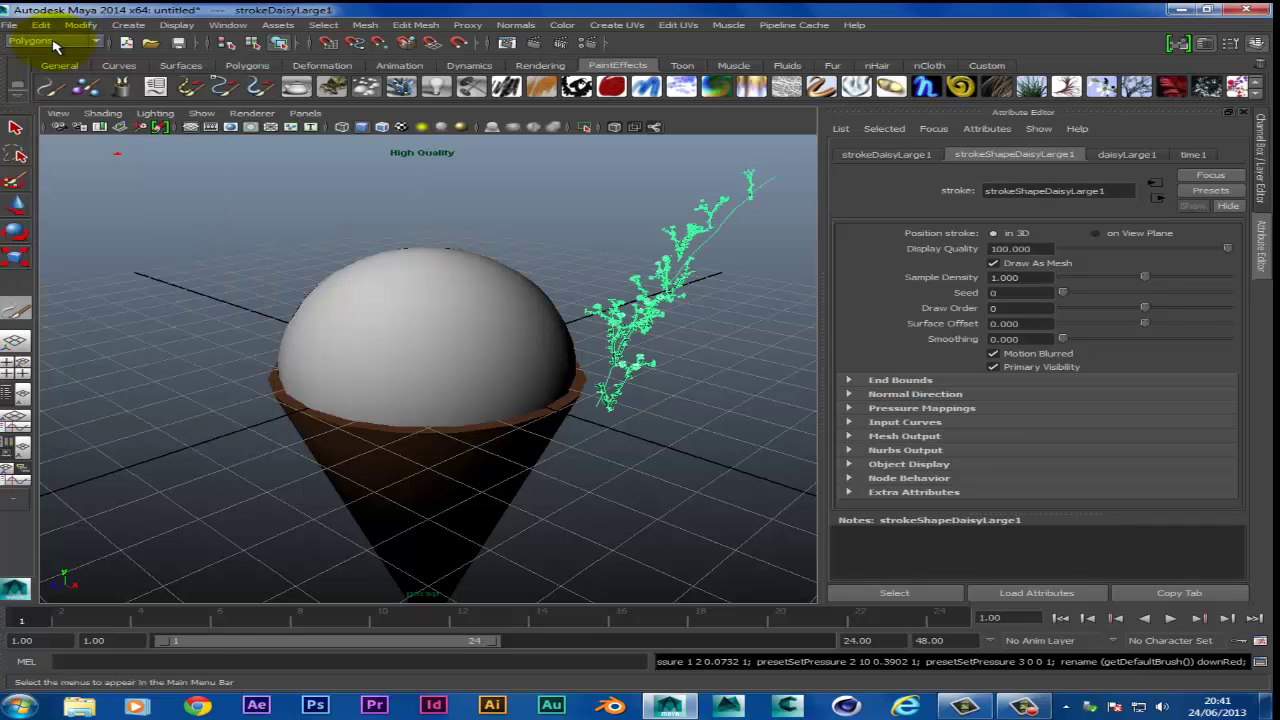
left_click(47, 27)
left_click(52, 45)
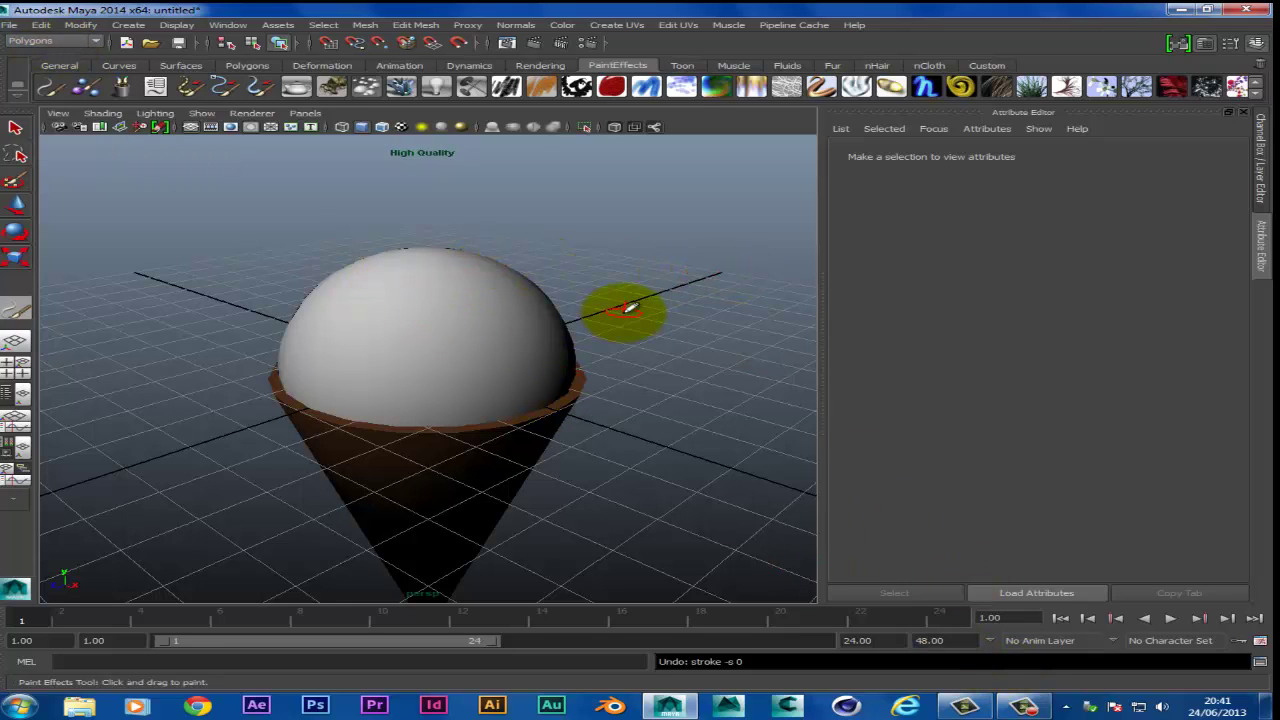
Select the sphere and expand Mesh Controls in its pSphereShape1 attributes
left_click(14, 130)
left_click(418, 350)
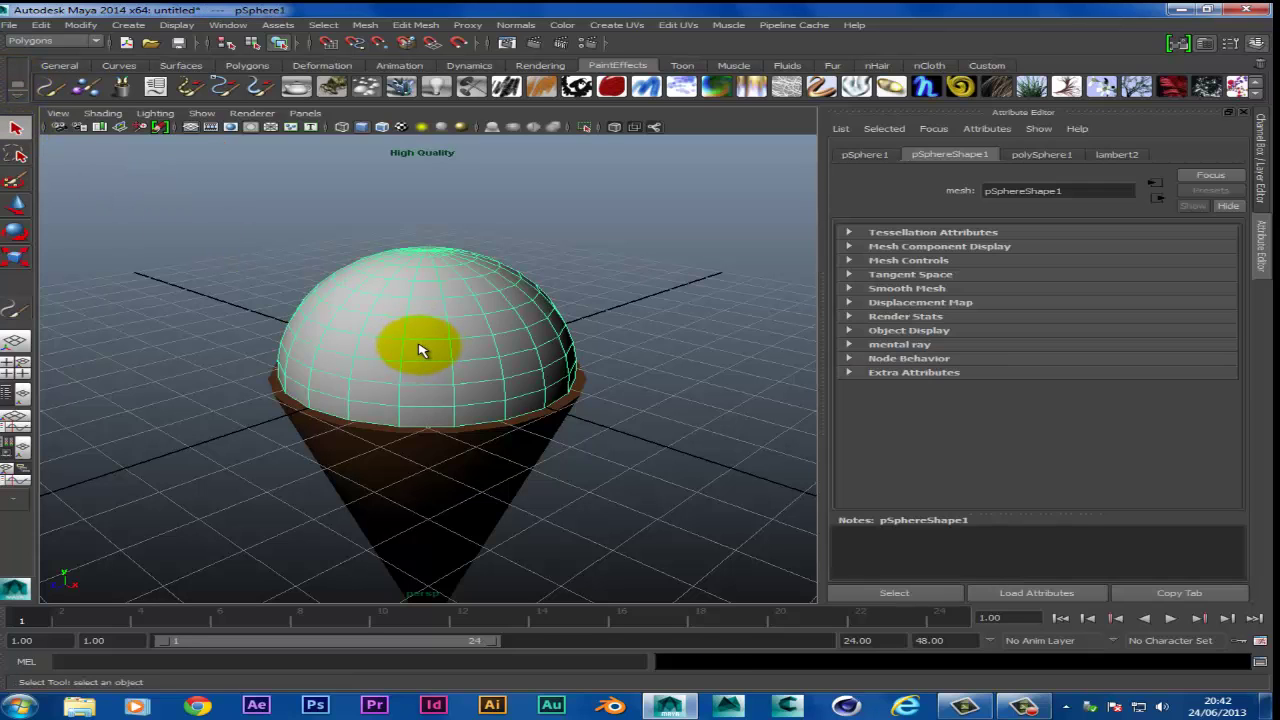
left_click(848, 261)
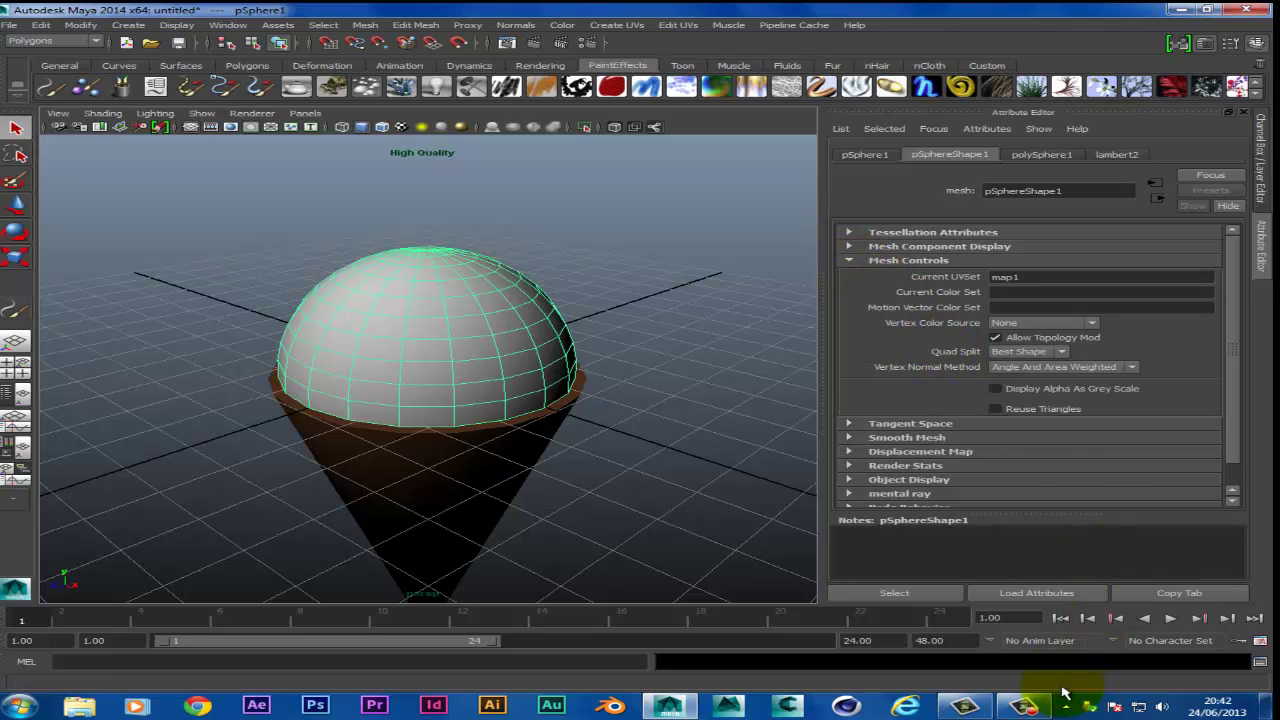
left_click(1035, 712)
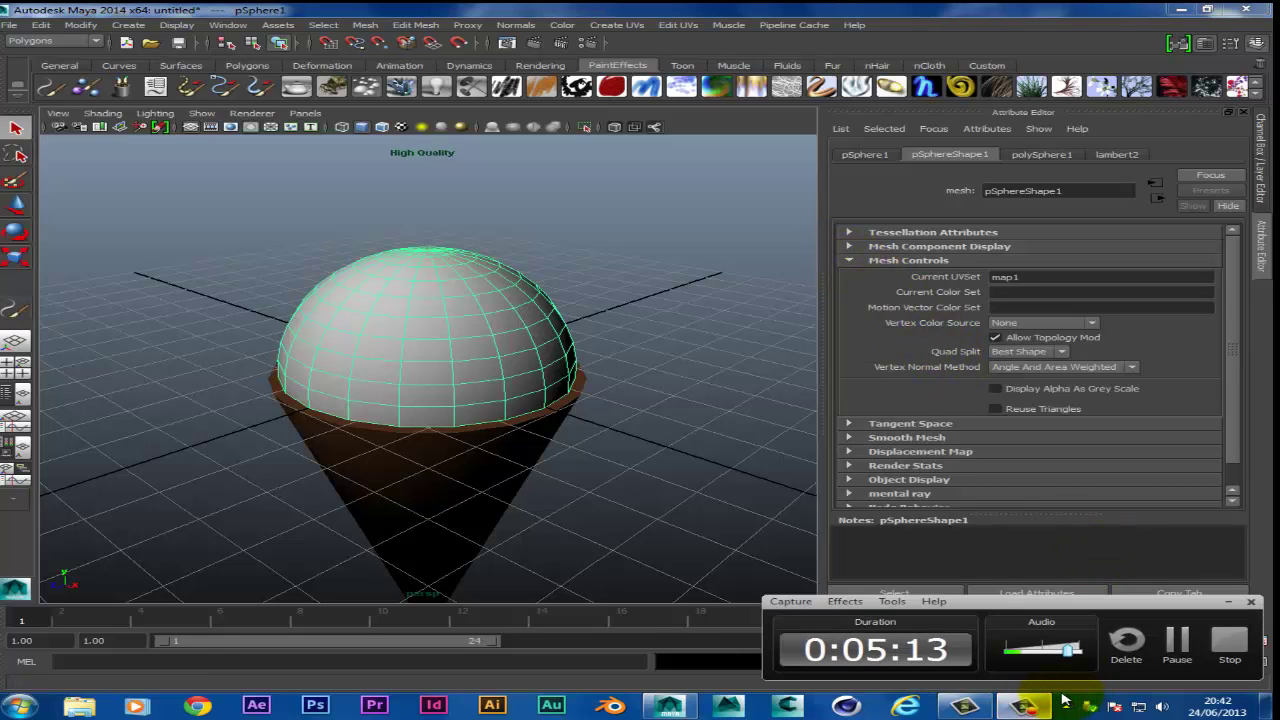